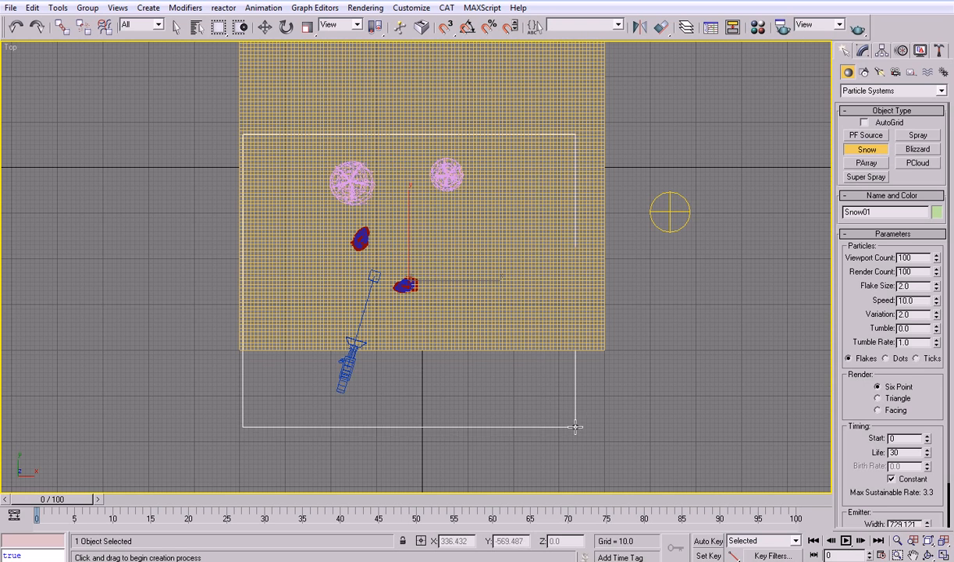
Step: Center the snow emitter over the terrain and raise it above the trees to a Z height of about 249
left_click_drag(437, 255, 440, 176)
key("alt+w")
right_click(558, 224)
key("alt+w")
left_click_drag(451, 295, 450, 207)
key("alt+w")
right_click(654, 355)
key("alt+w")
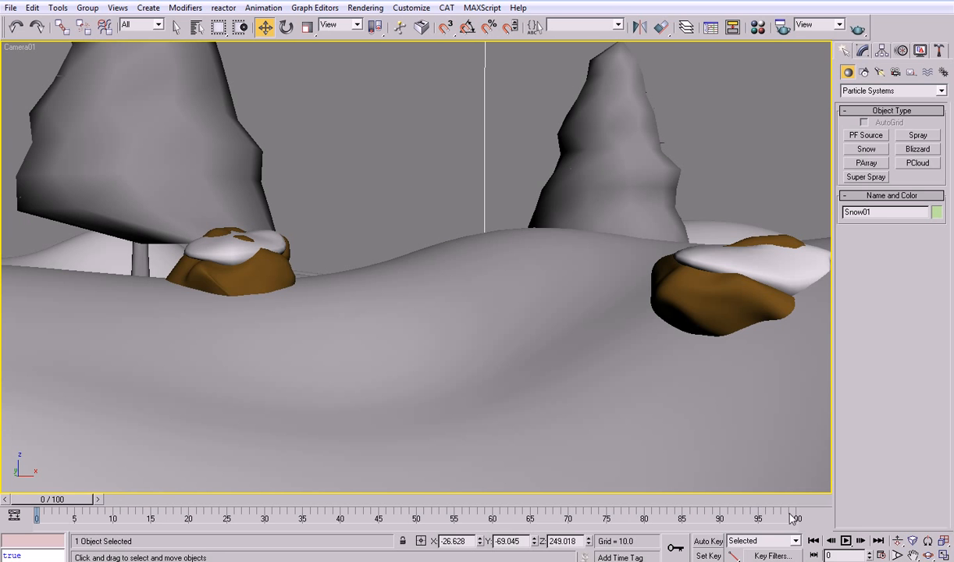
Step: Play the animation through the camera to examine the falling snow, and stop the playback
key("/")
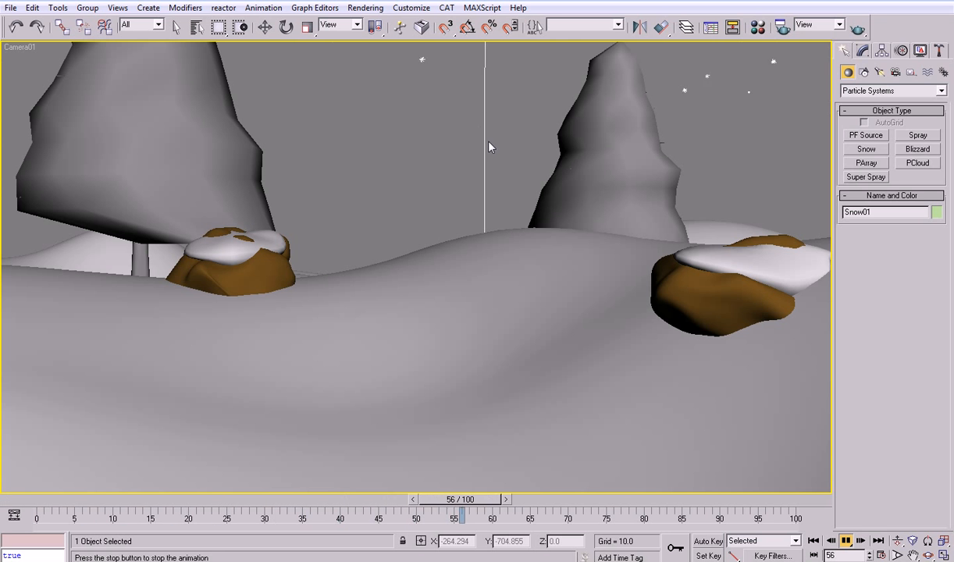
key("/")
key("alt+w")
key("w")
key("alt+w")
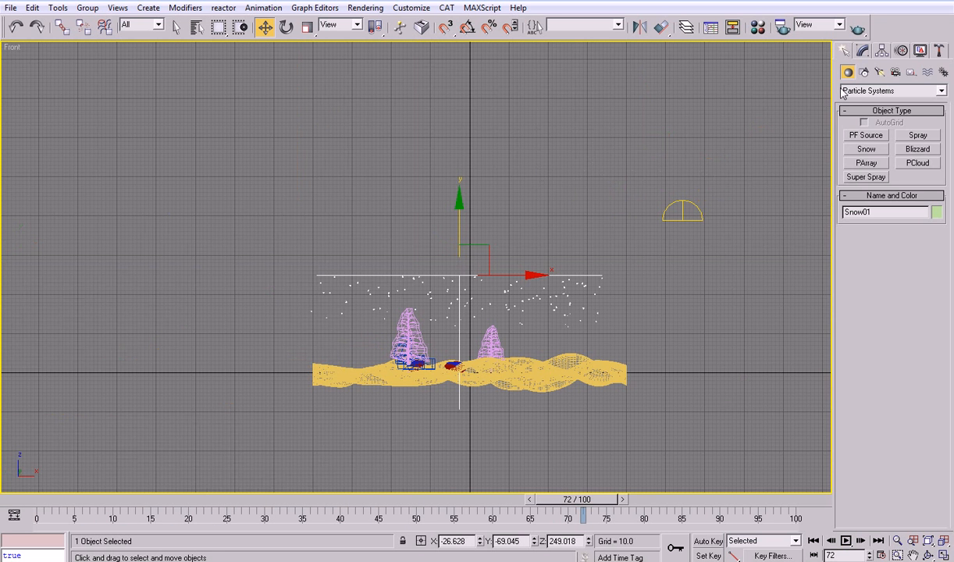
Step: Set the snow particles' Life to 100 and their Start to -100 while the animation plays
left_click(862, 50)
left_click(847, 540)
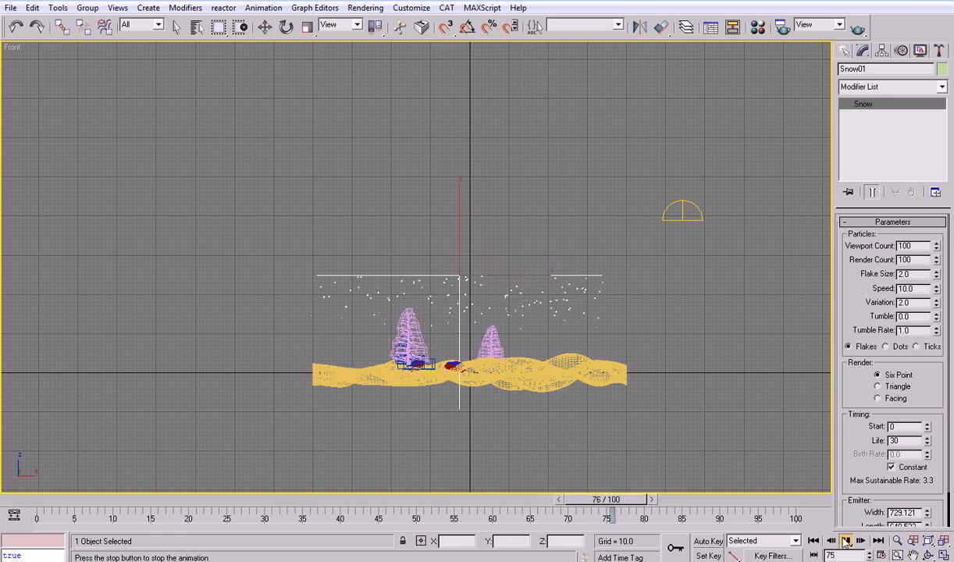
key("alt+z")
left_click_drag(516, 403, 523, 377)
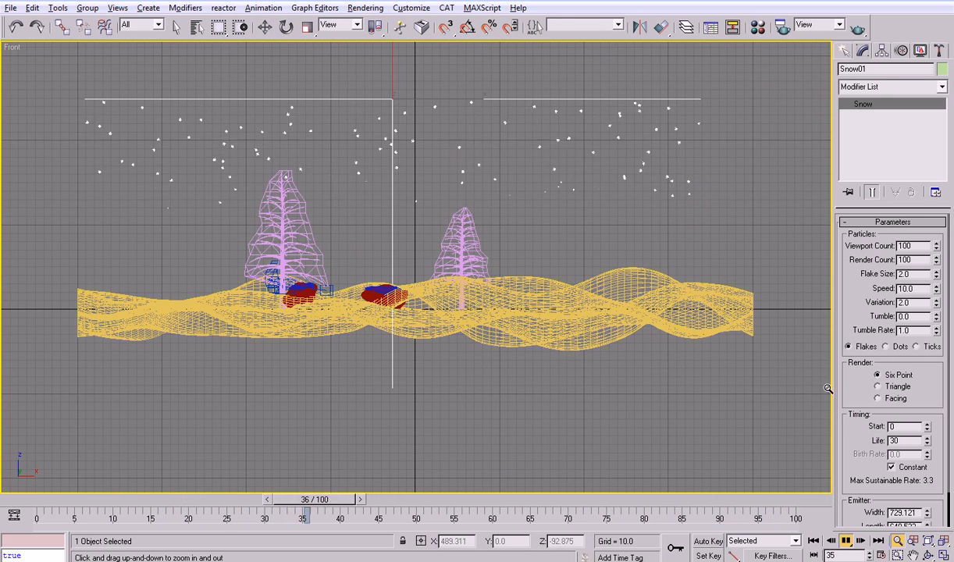
double_click(896, 441)
type("100")
key("Return")
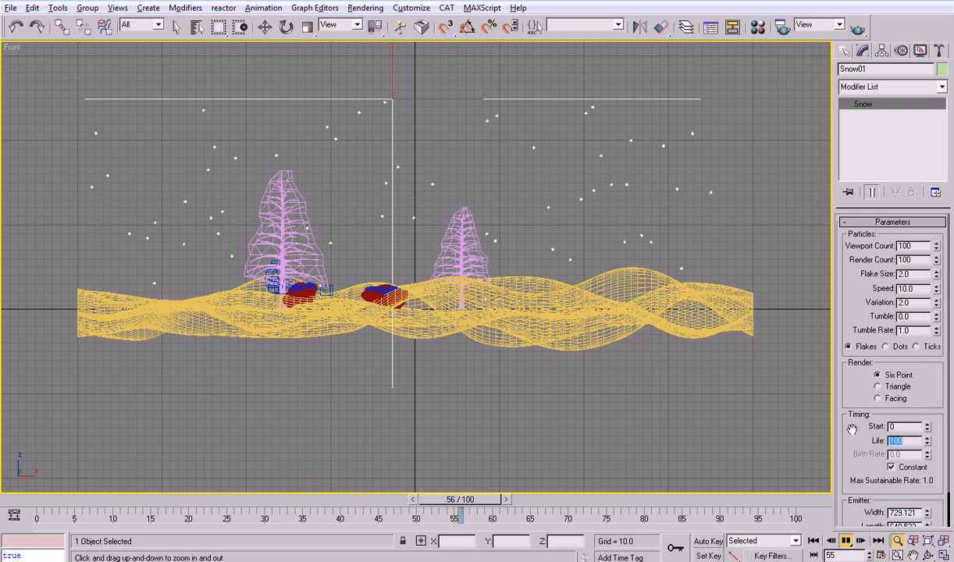
left_click_drag(912, 428, 836, 420)
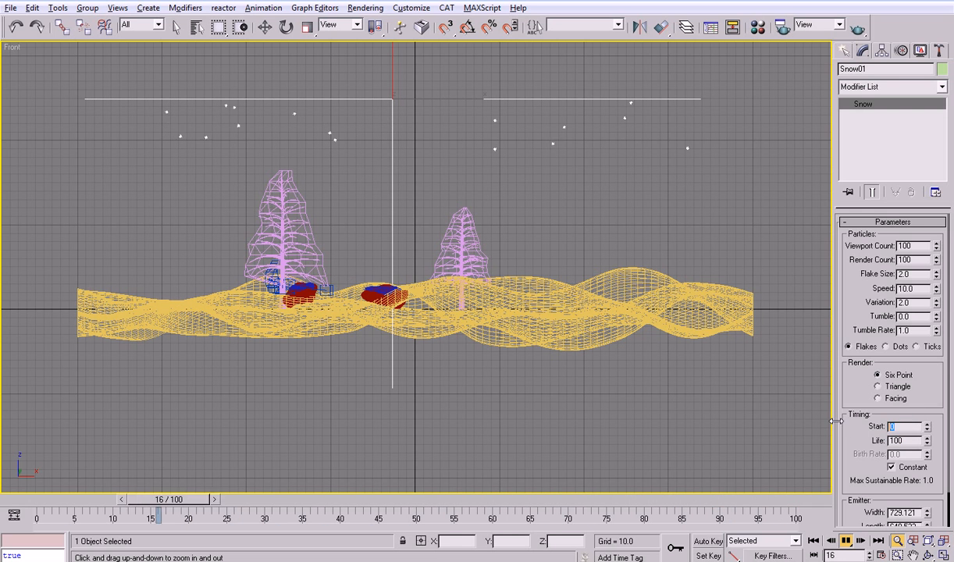
type("-100")
key("Return")
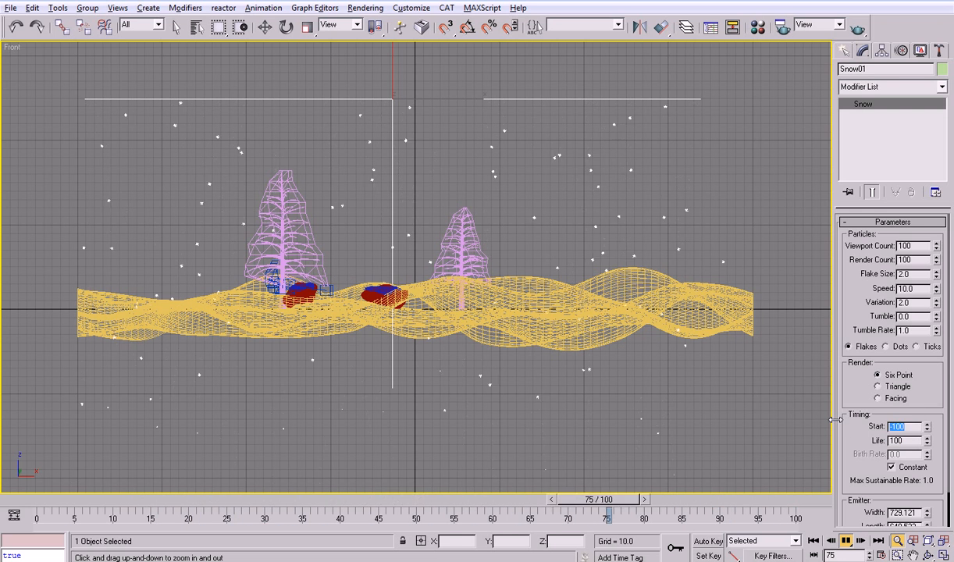
Step: Try a viewport count of 2500 for the snow during camera playback and set it back to 100
key("alt+w")
right_click(668, 387)
key("alt+w")
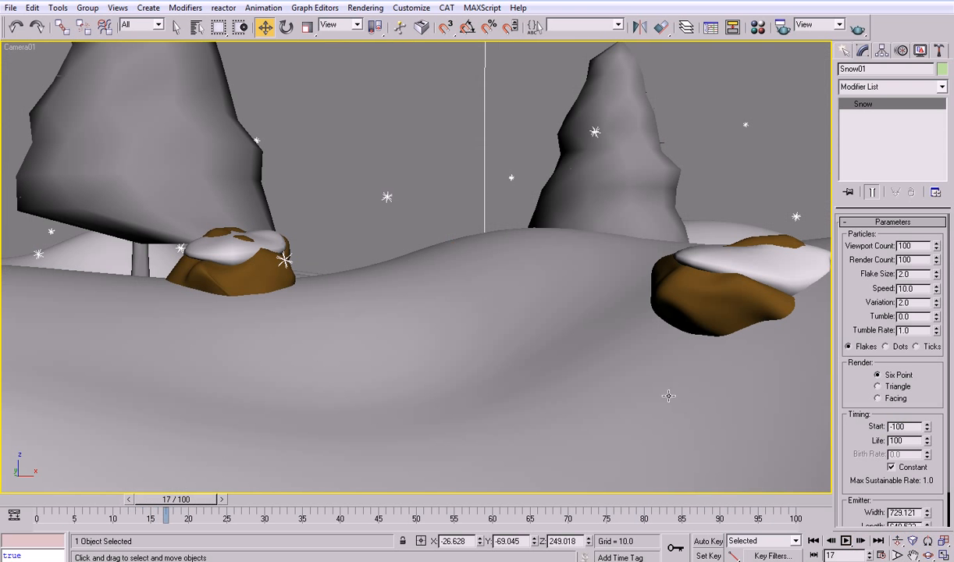
left_click(845, 544)
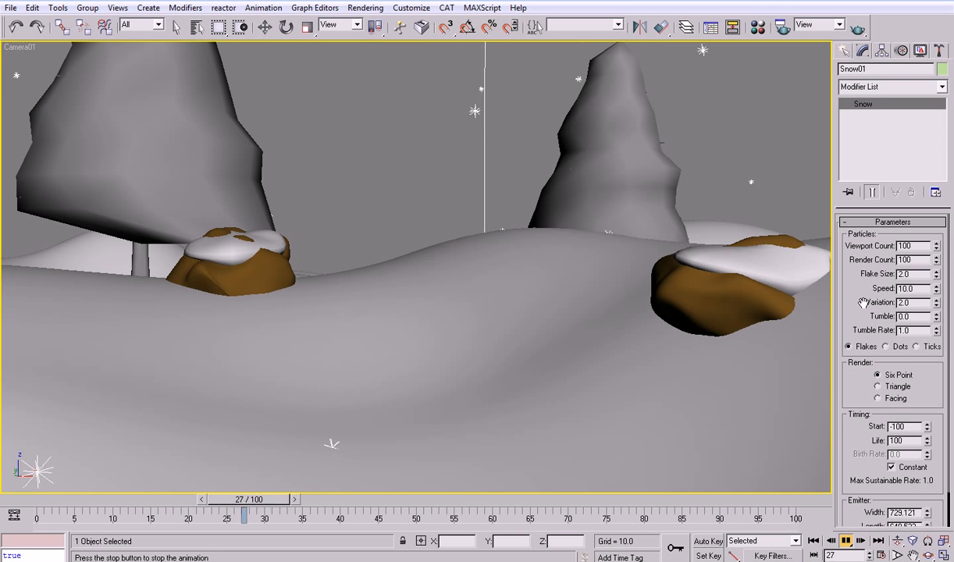
double_click(907, 246)
type("2500")
key("Return")
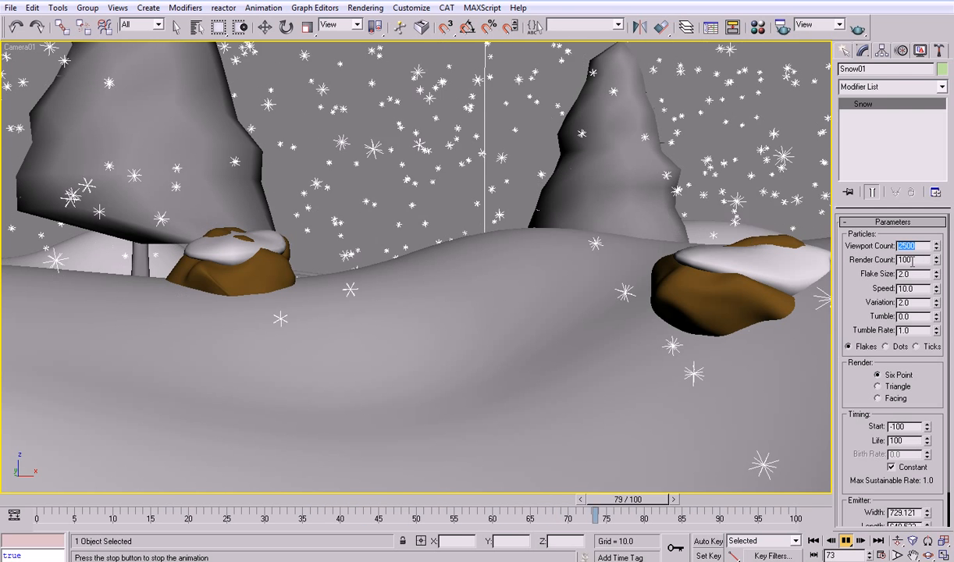
type("100")
key("Tab")
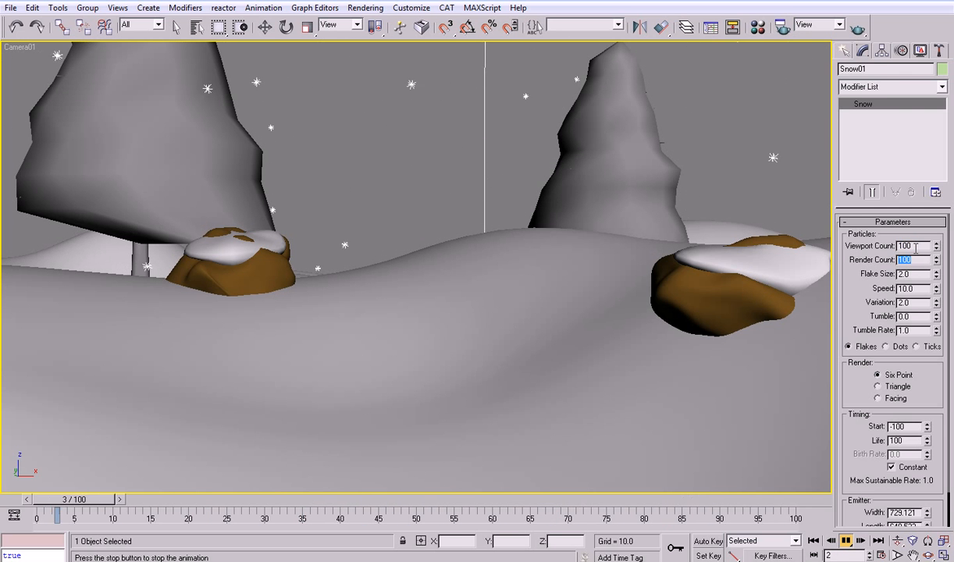
Step: Set the snow's render count to 9000 and return the animation to frame 0
type("2500")
key("Return")
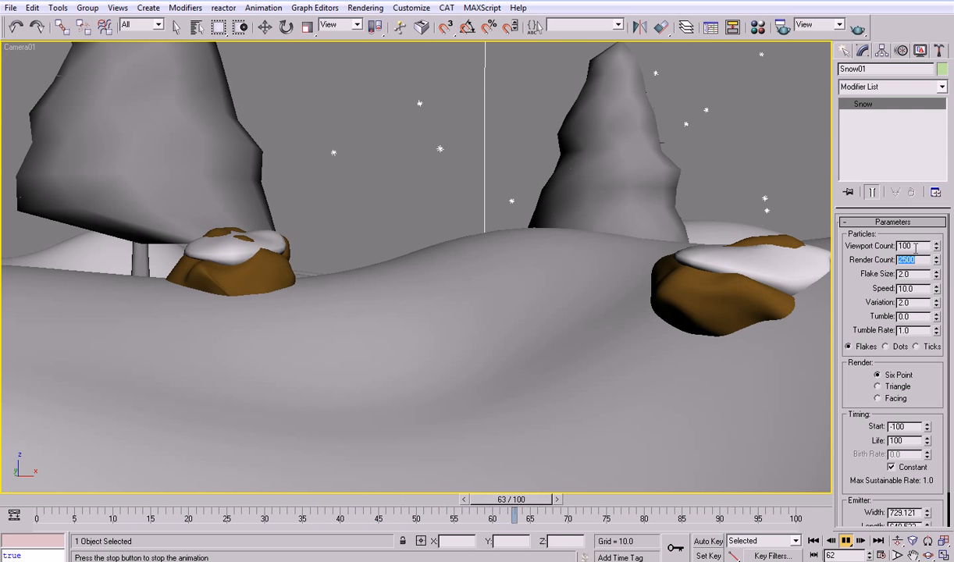
type("9000")
key("Return")
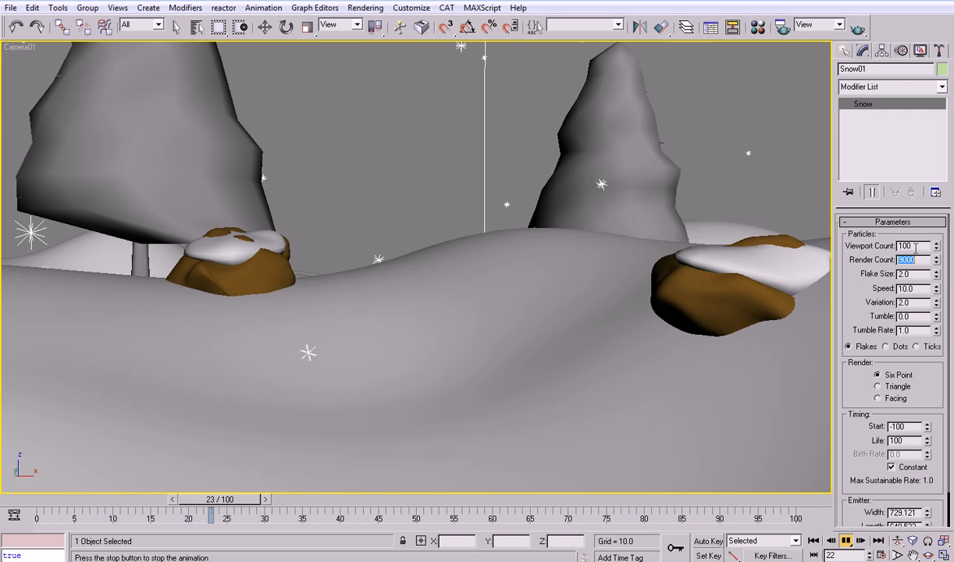
left_click(878, 256)
left_click(813, 540)
Step: Remove the skylight beside the terrain from the scene
key("alt+w")
right_click(636, 165)
key("alt+w")
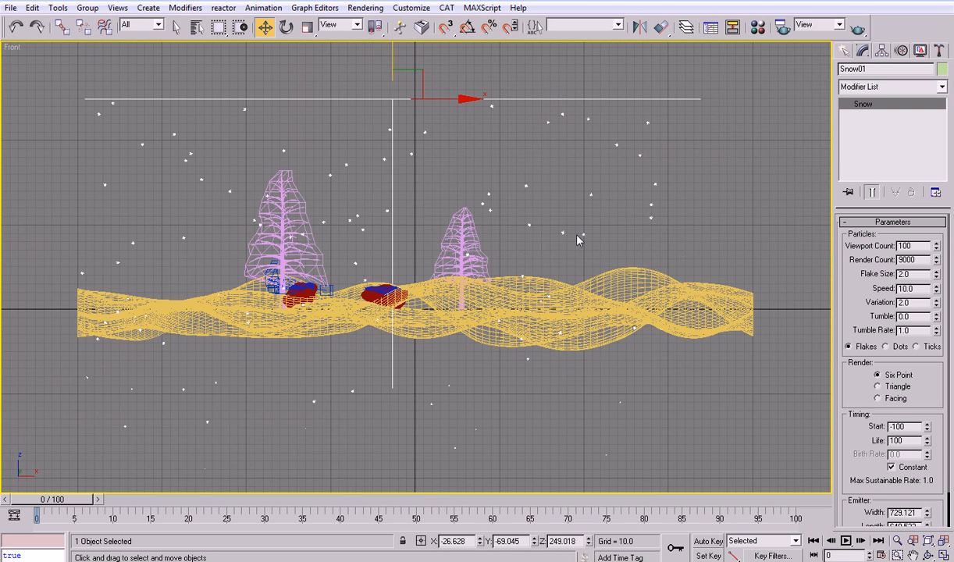
left_click(660, 206)
key("z")
left_click(733, 78)
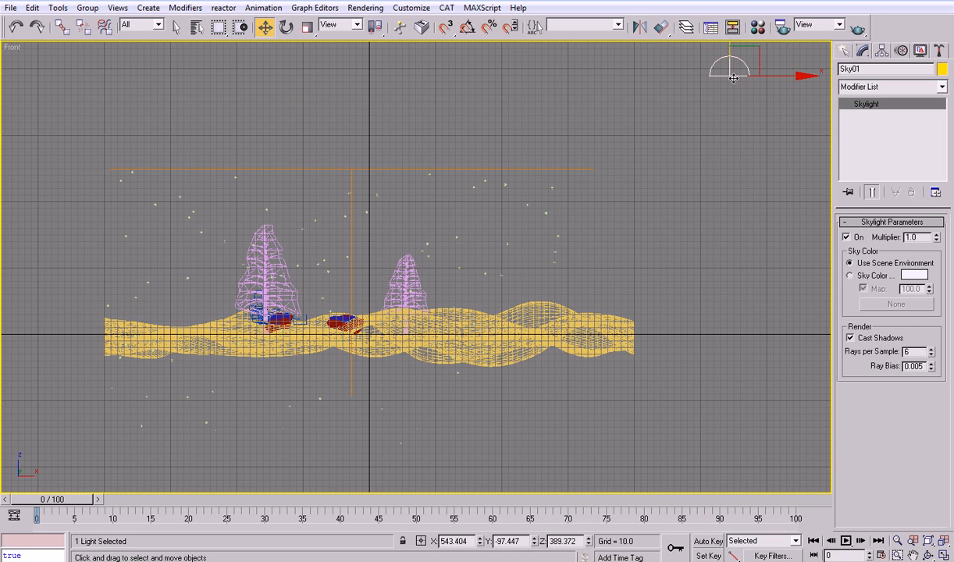
left_click(769, 242)
Step: Hide everything except the snow system and render the camera view
key("alt+w")
right_click(732, 379)
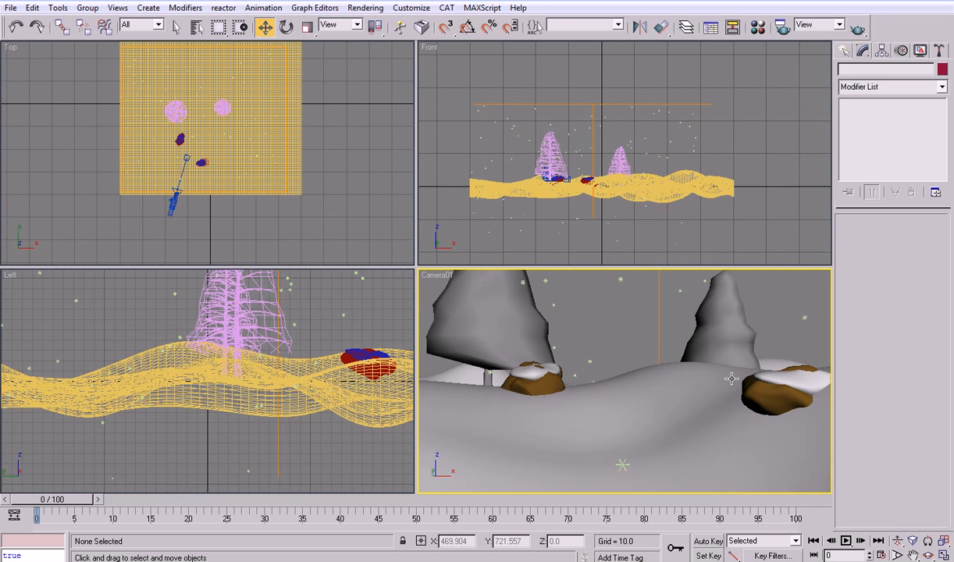
key("alt+w")
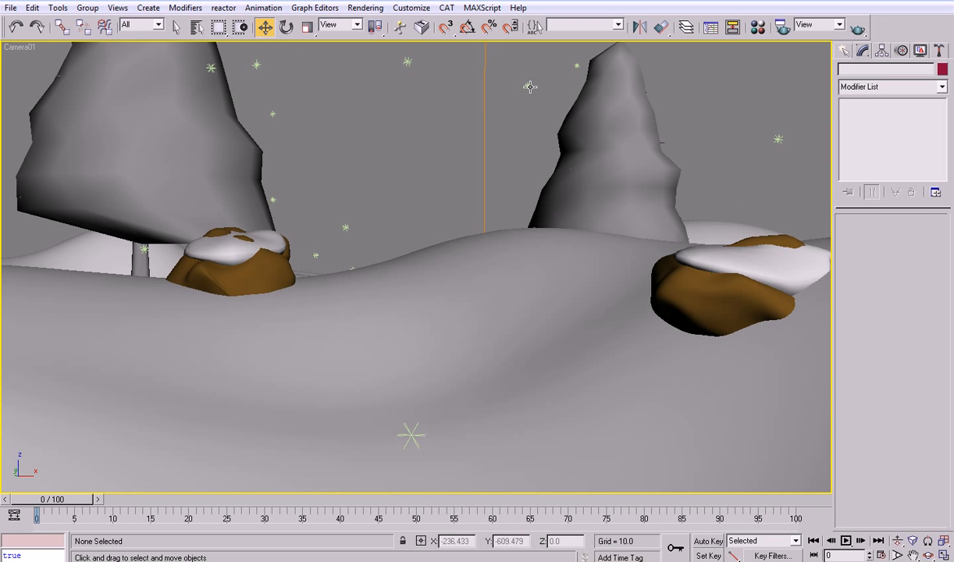
left_click(486, 101)
right_click(501, 114)
left_click(559, 76)
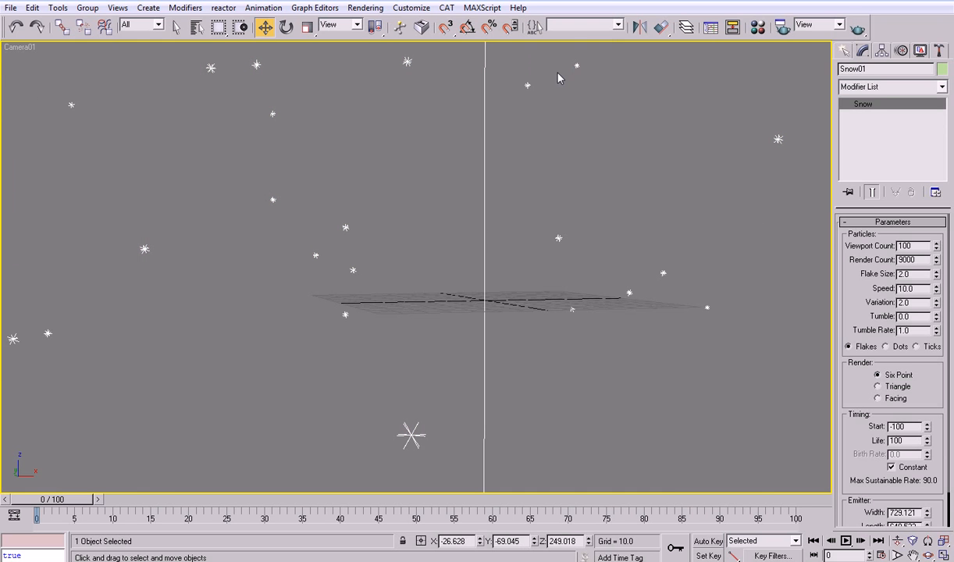
left_click(858, 29)
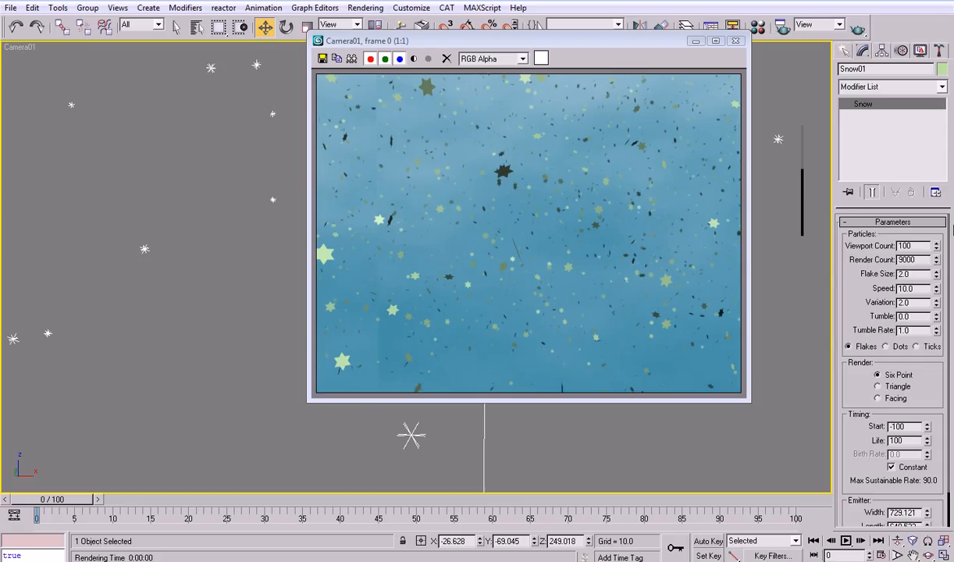
Step: Change the snow particles' render type to Facing and test-render the result
left_click(877, 398)
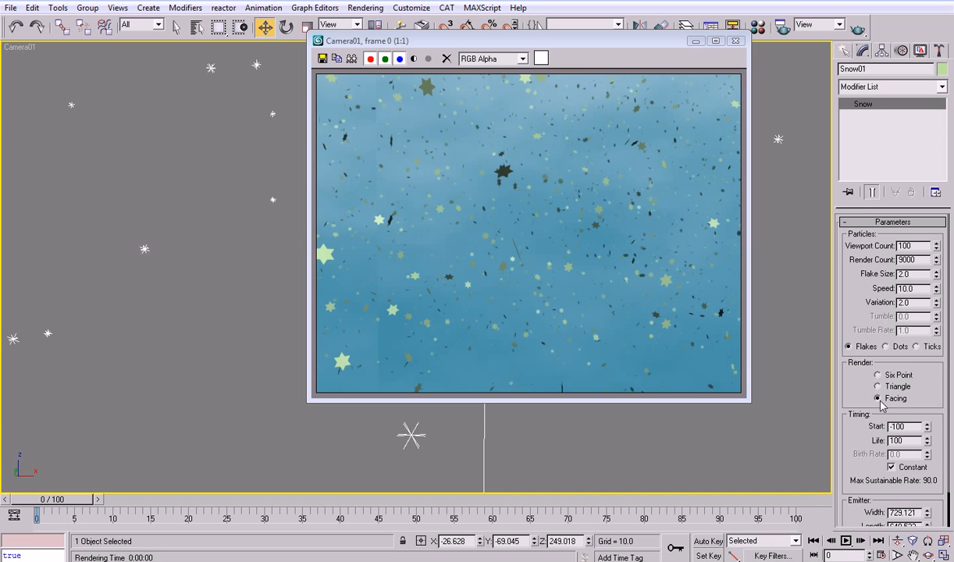
left_click(857, 29)
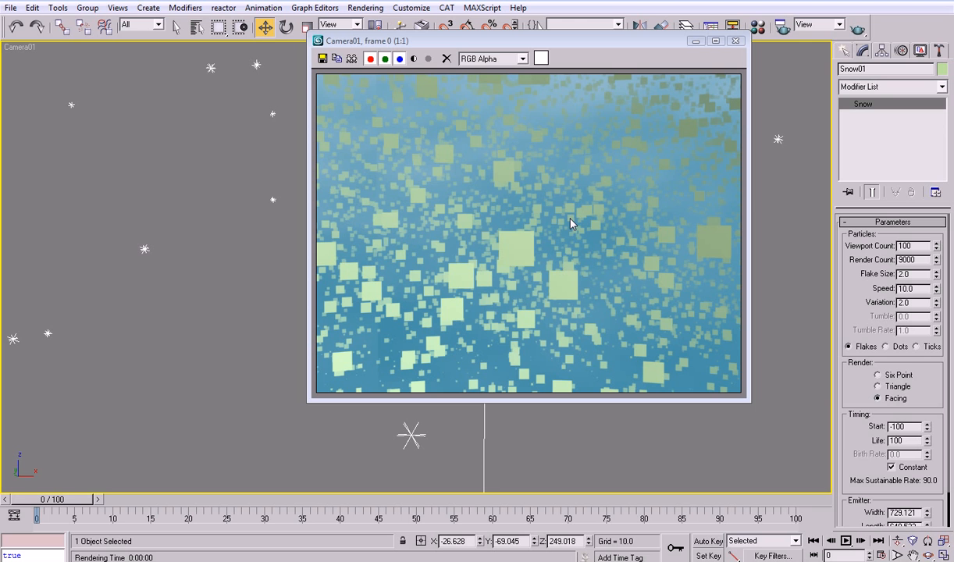
left_click(734, 40)
Step: Name an unused material "snow flakes", assign it to the snow, and test-render it
key("m")
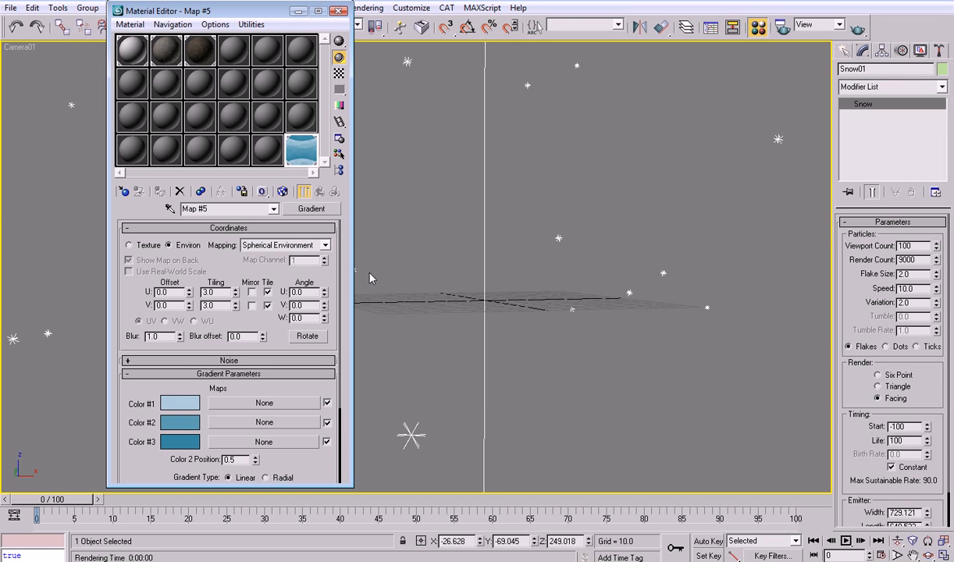
left_click(227, 51)
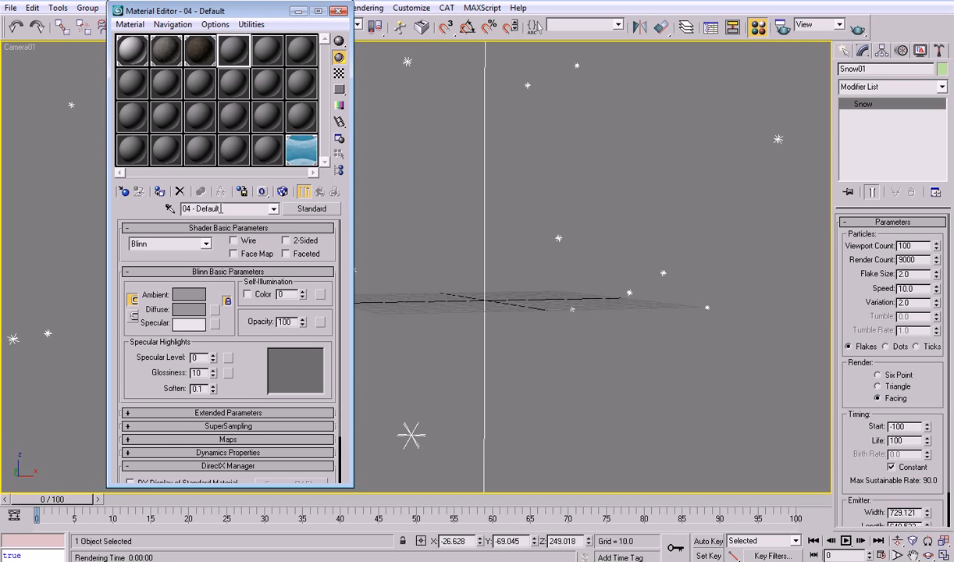
type("snow flakes")
left_click(200, 191)
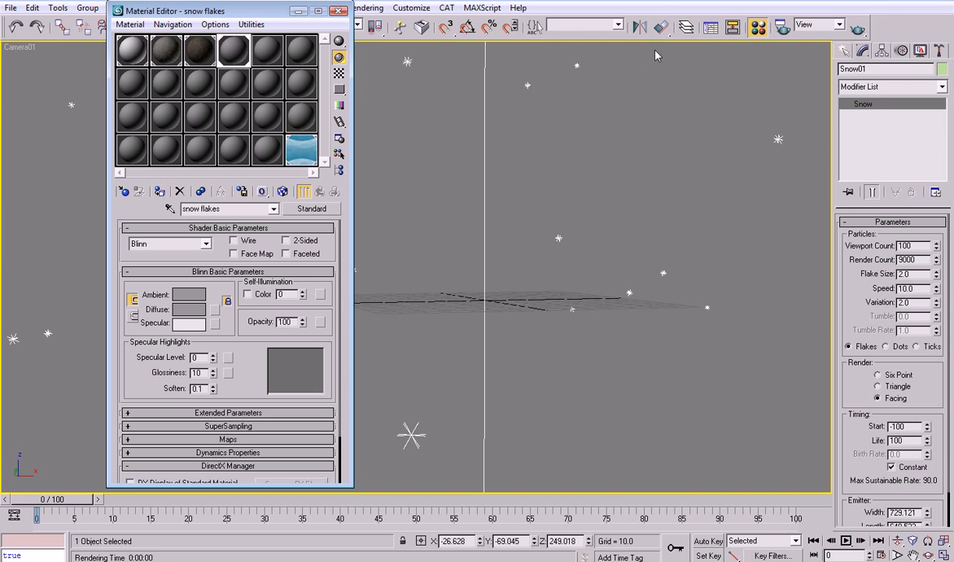
left_click(862, 28)
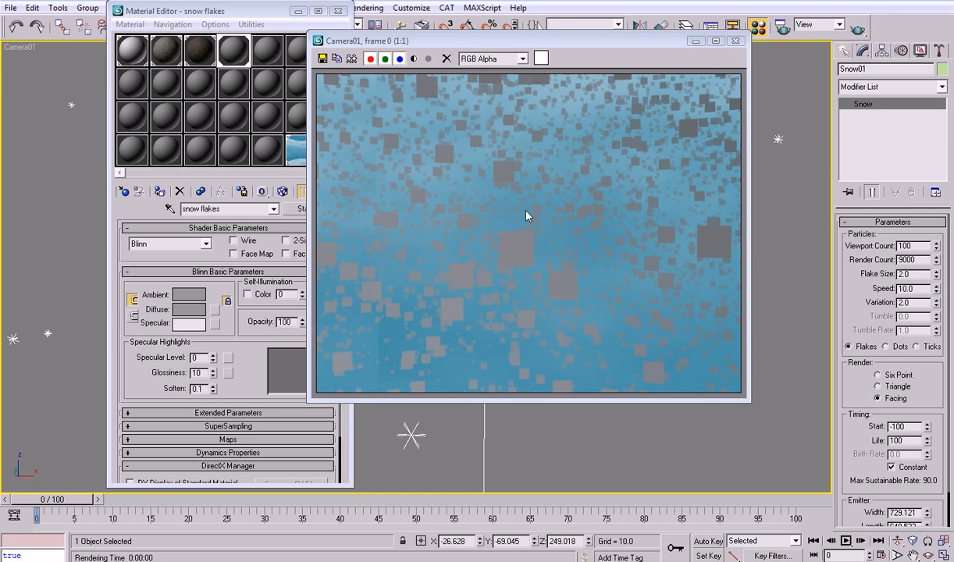
left_click(734, 40)
Step: Lighten the snow flakes material's diffuse color to near-white and test-render the snow
left_click(188, 309)
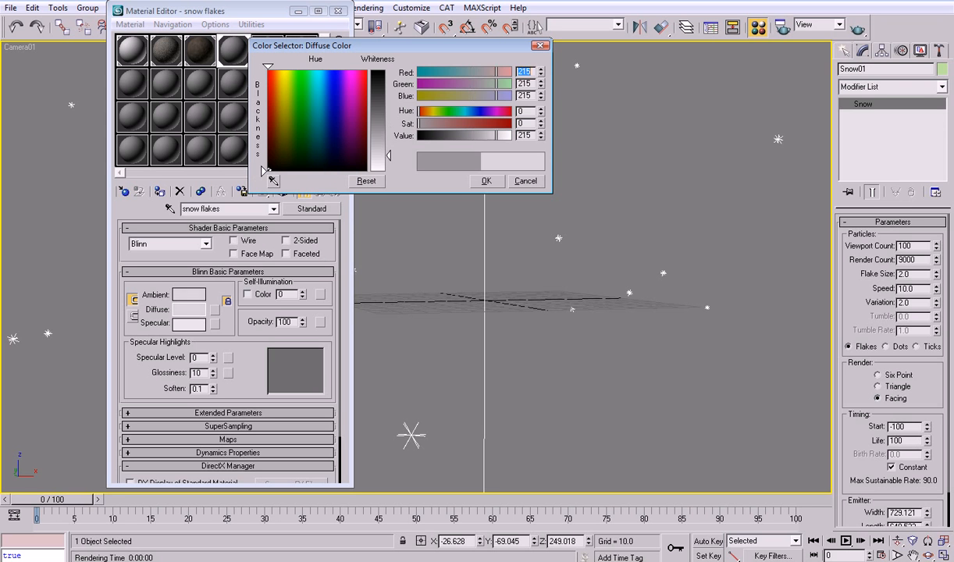
left_click(485, 181)
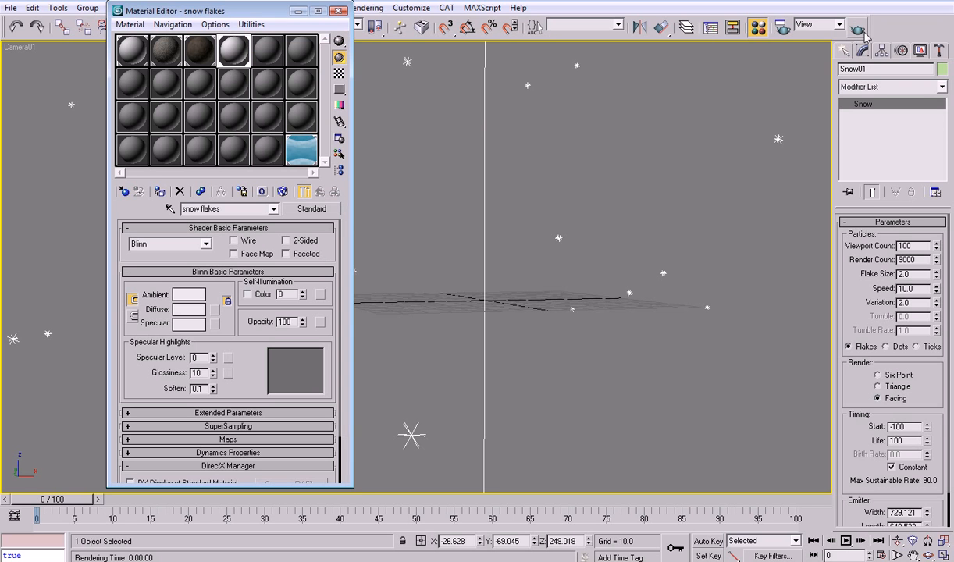
left_click(863, 34)
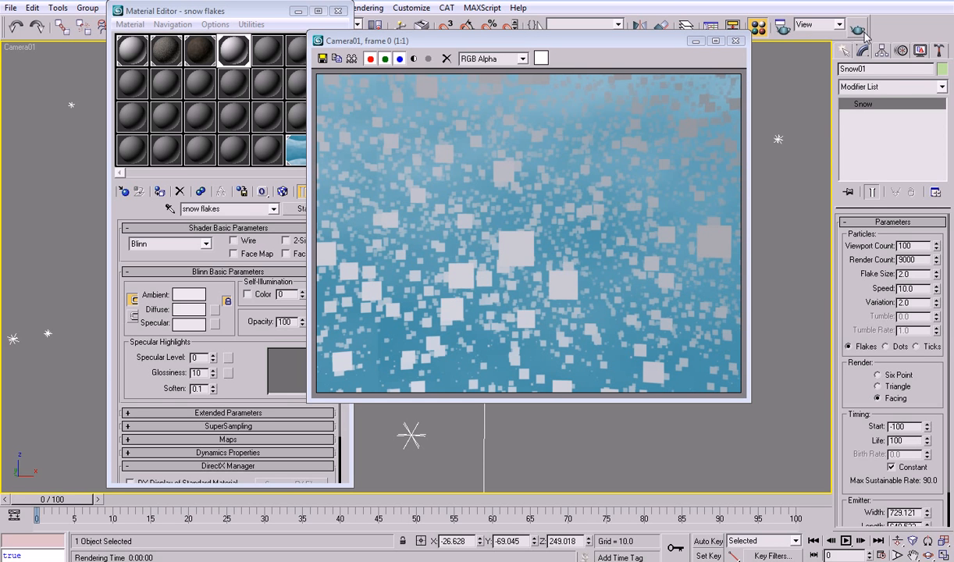
left_click(696, 41)
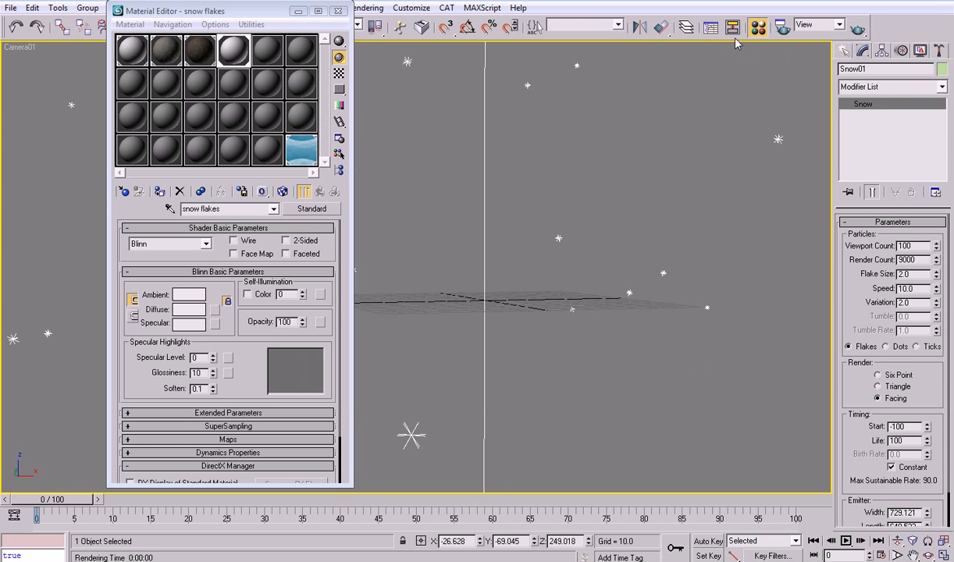
Step: Add a Gradient map to the snow flakes material's opacity and open an enlarged preview of the map
scroll(239, 381, "down", 3)
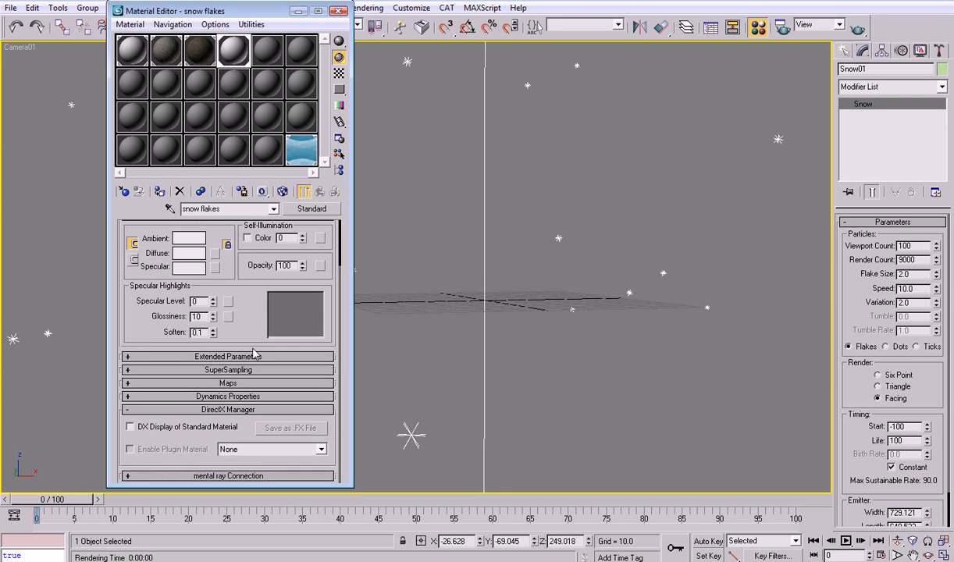
left_click(230, 383)
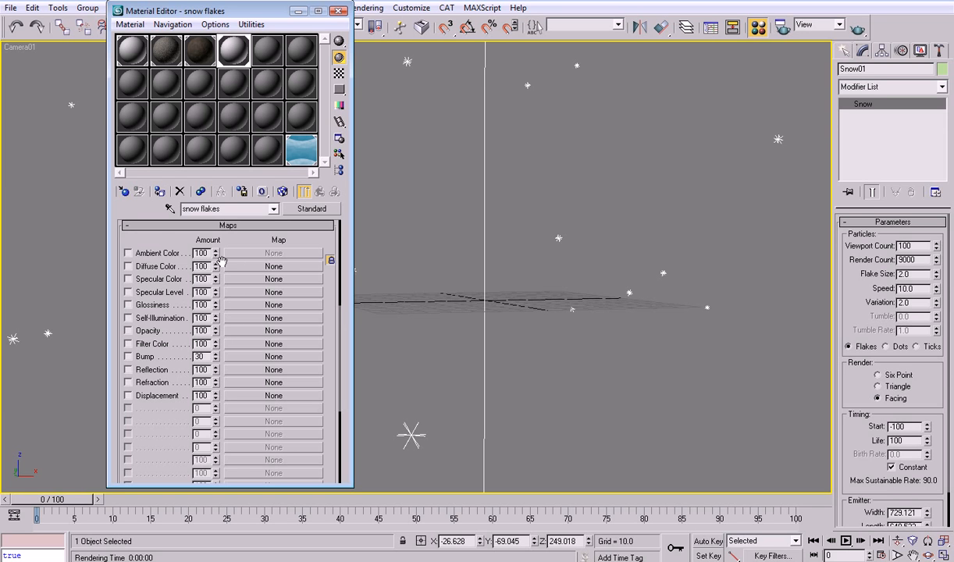
left_click(257, 331)
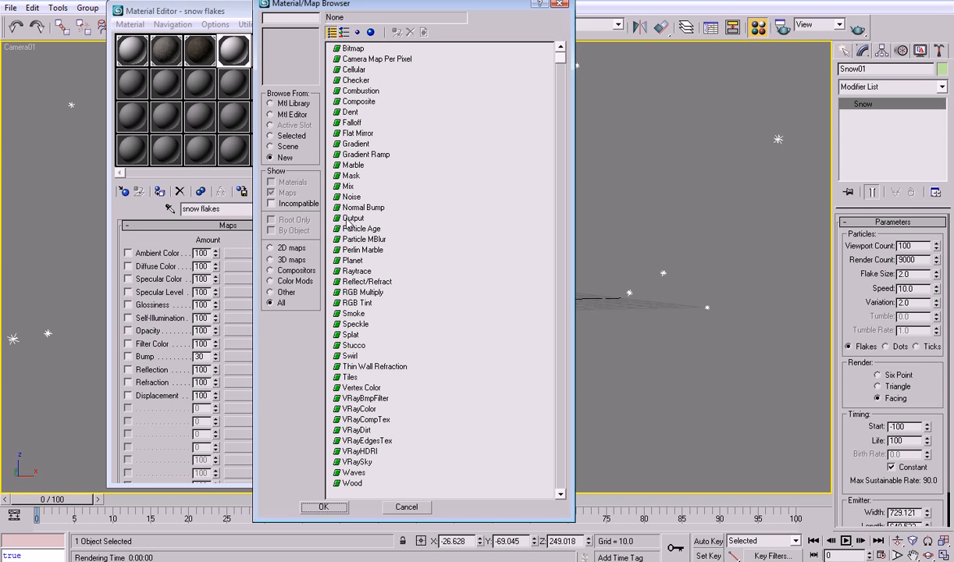
double_click(357, 145)
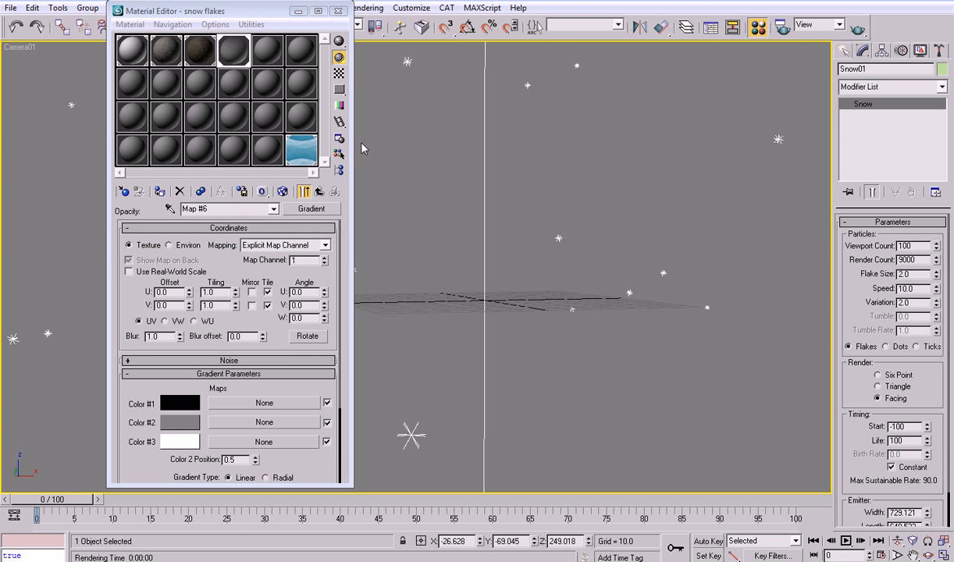
left_click(305, 192)
double_click(231, 54)
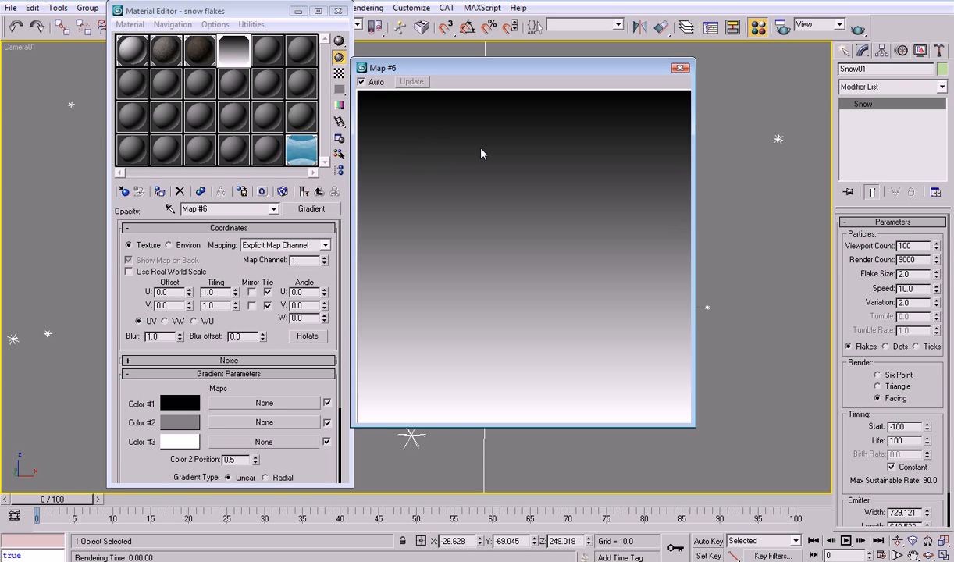
Step: Change the opacity gradient's type to Radial and test-render the snow
scroll(344, 437, "down", 5)
left_click(266, 377)
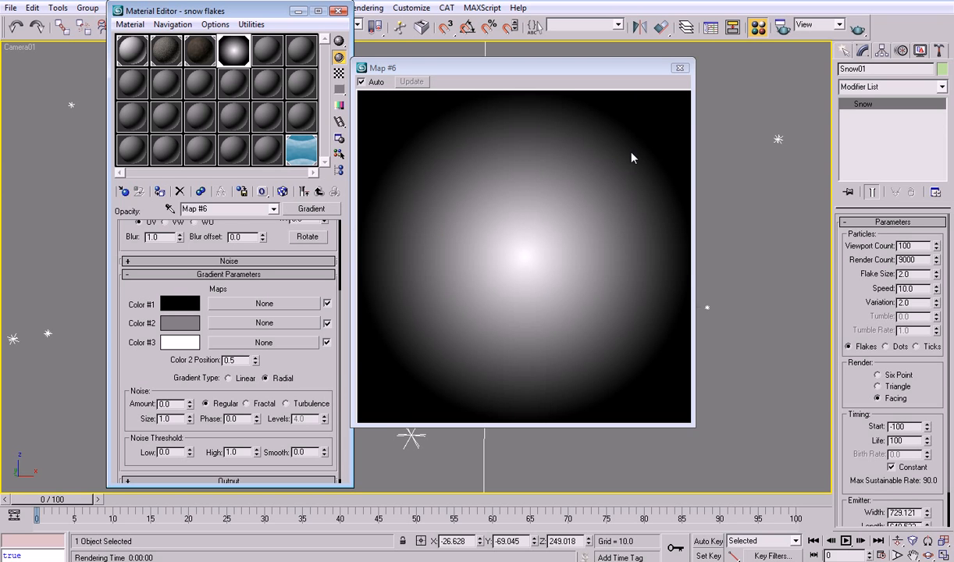
left_click(679, 68)
left_click(857, 29)
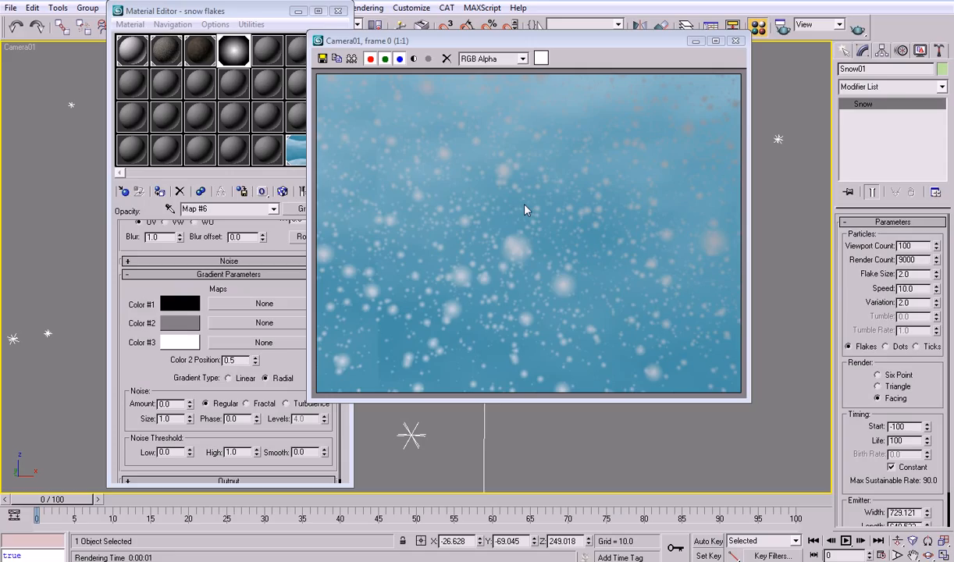
Step: Set the opacity gradient's noise amount to 0.25 with the Fractal type and test-render the snow
left_click(148, 374)
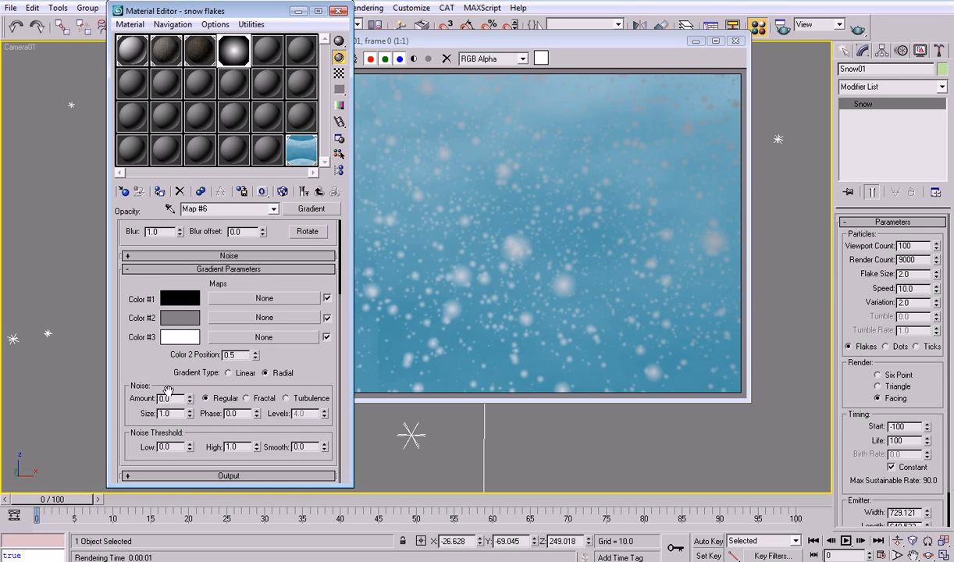
key("BackSpace")
type(".2")
key("Return")
left_click(246, 399)
left_click(863, 28)
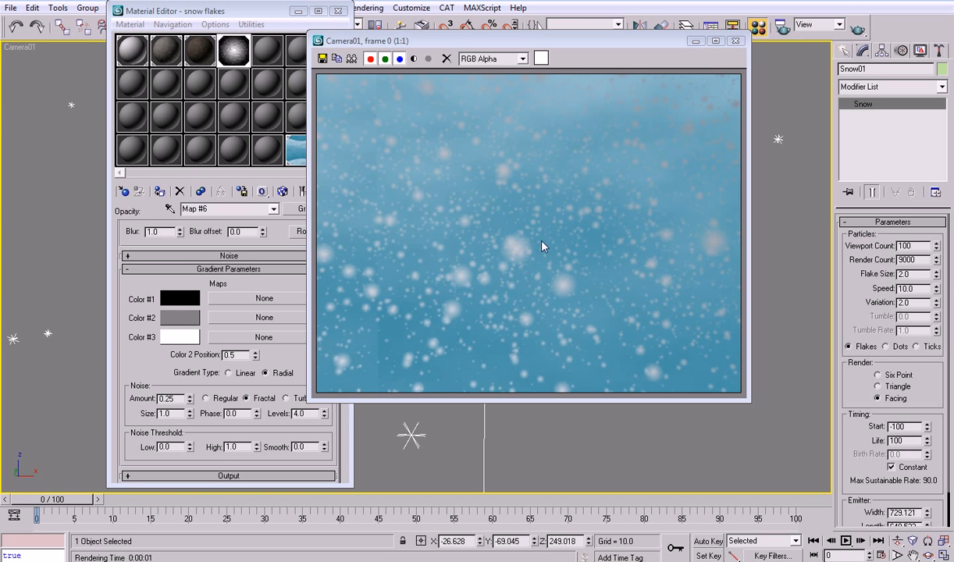
Step: Switch to a perspective view, zoom in on a single snowflake, and test-render close-ups to examine its noise texture
left_click(732, 42)
key("p")
middle_click_drag(501, 358, 571, 154, "ctrl+alt")
left_click_drag(571, 154, 597, 85)
middle_click_drag(541, 210, 617, 216)
left_click(858, 28)
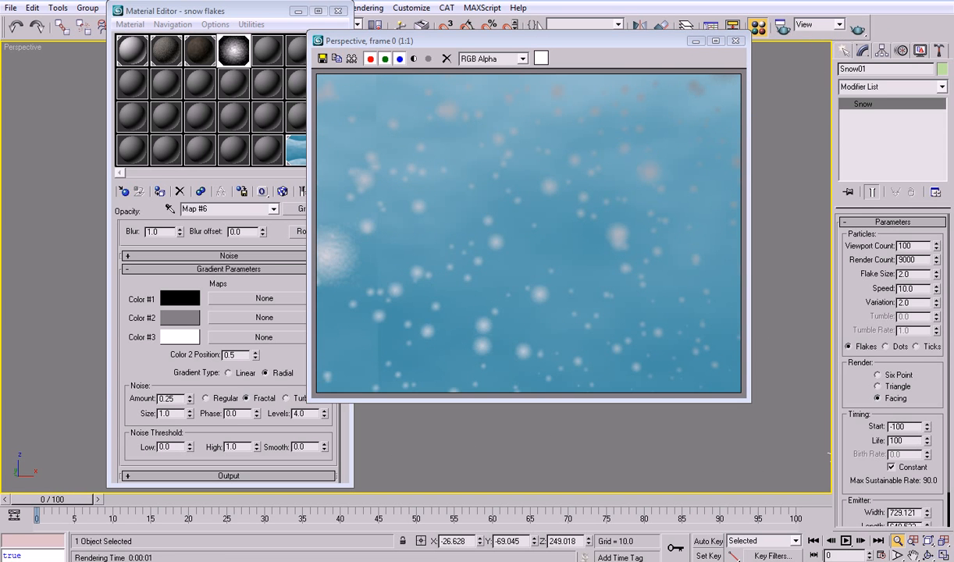
left_click(695, 40)
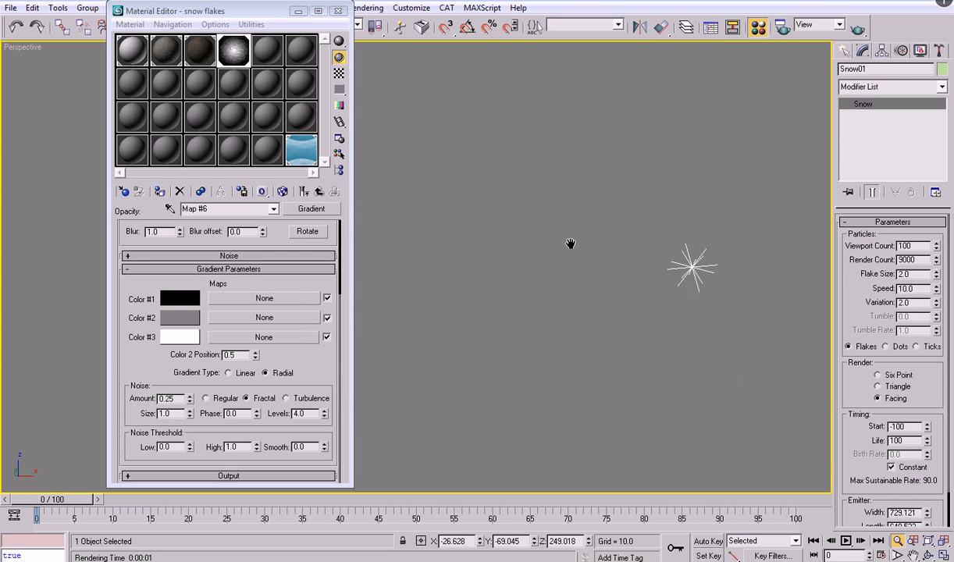
left_click(858, 29)
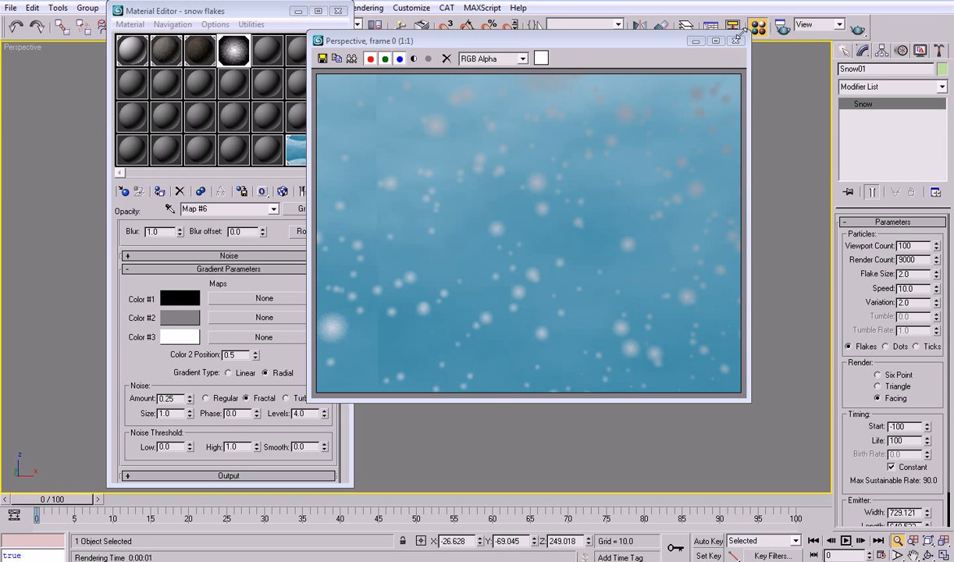
left_click(696, 41)
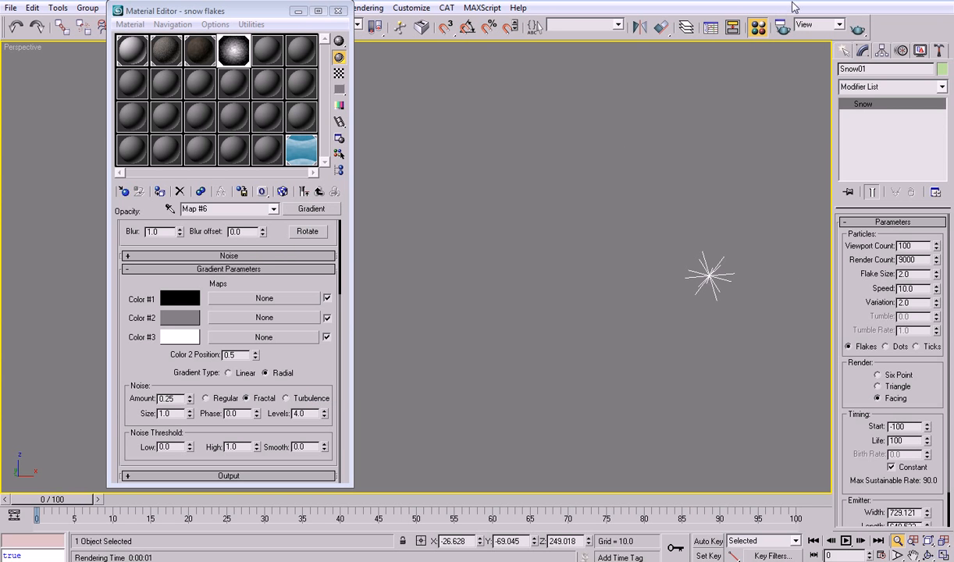
left_click(857, 29)
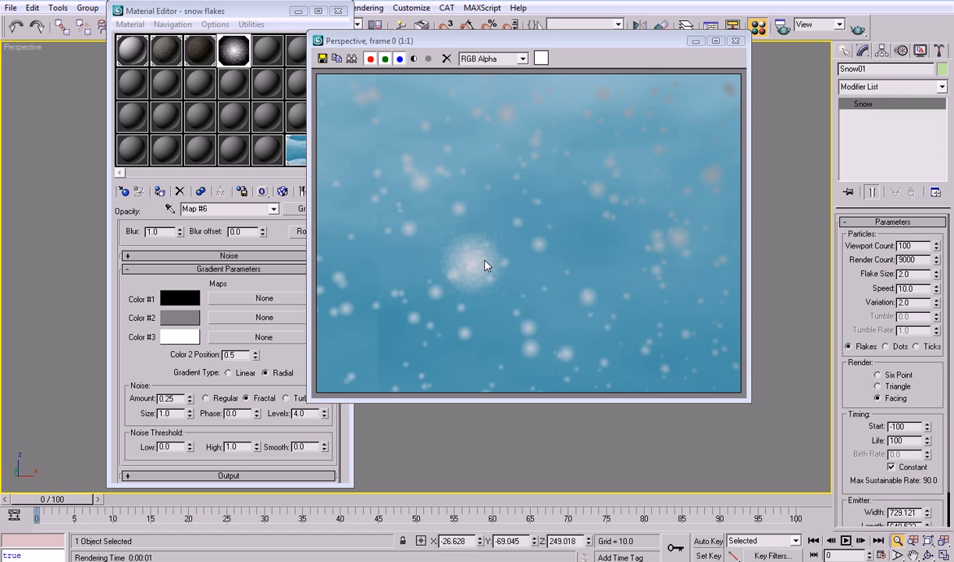
Step: Set the opacity gradient's noise size to 5.0 and test-render the close-up
double_click(177, 413)
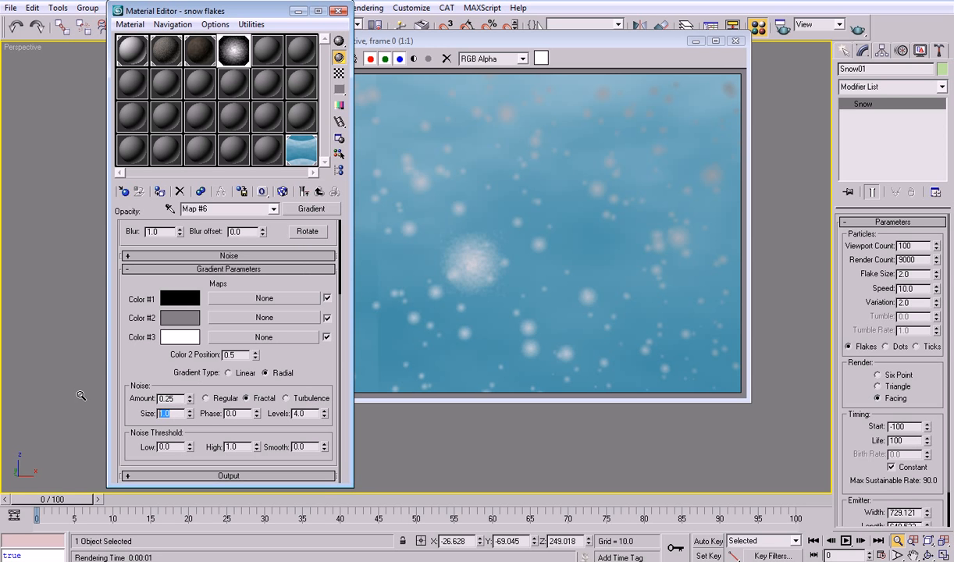
type("5")
key("Return")
left_click(858, 29)
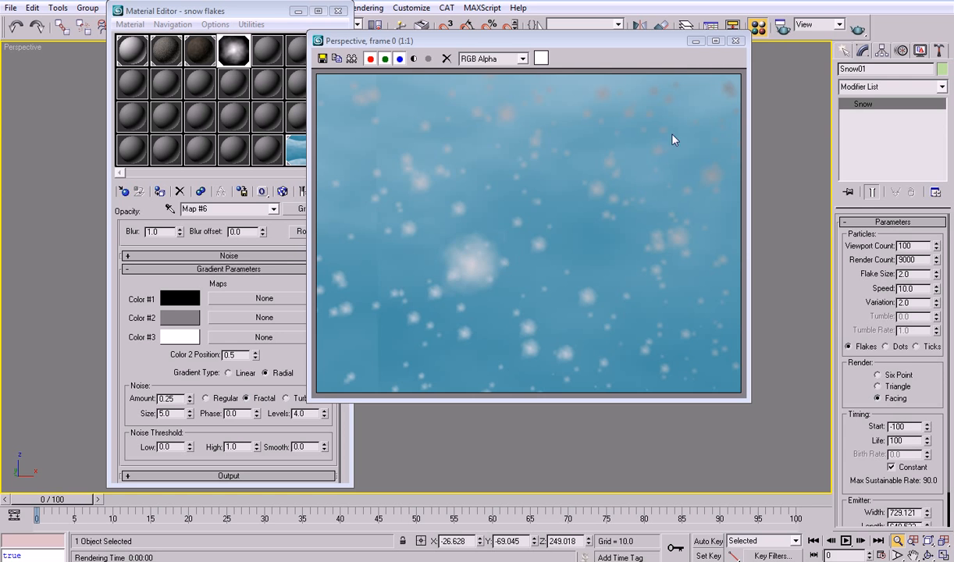
Step: Turn on motion blur in the snow system's object properties and test-render the falling flakes
left_click(734, 41)
right_click(745, 229)
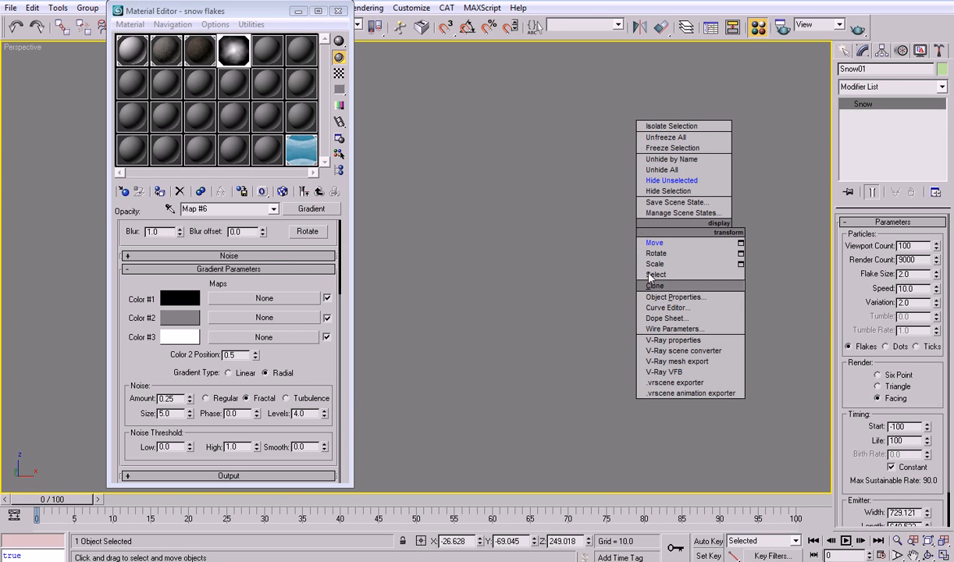
left_click(673, 297)
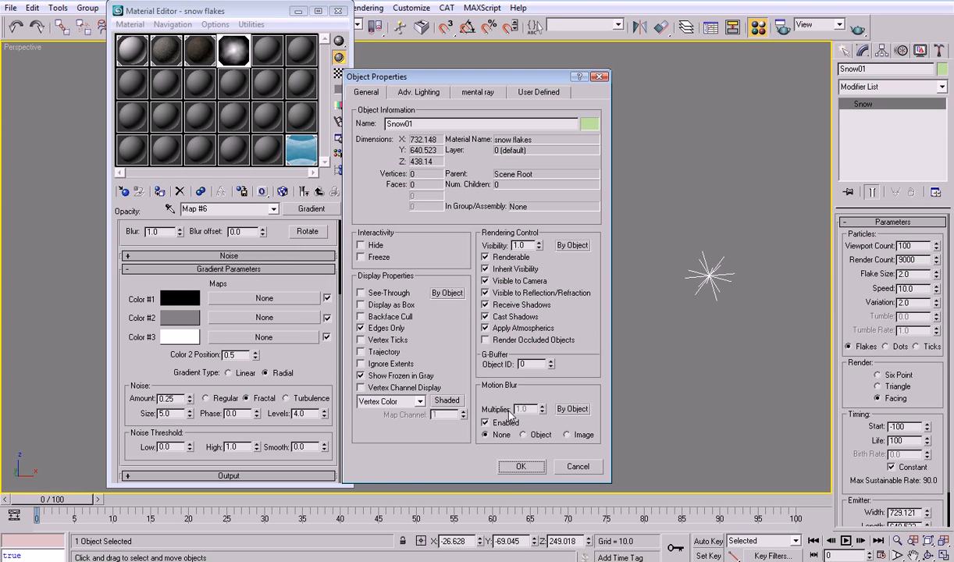
left_click(520, 468)
left_click(857, 28)
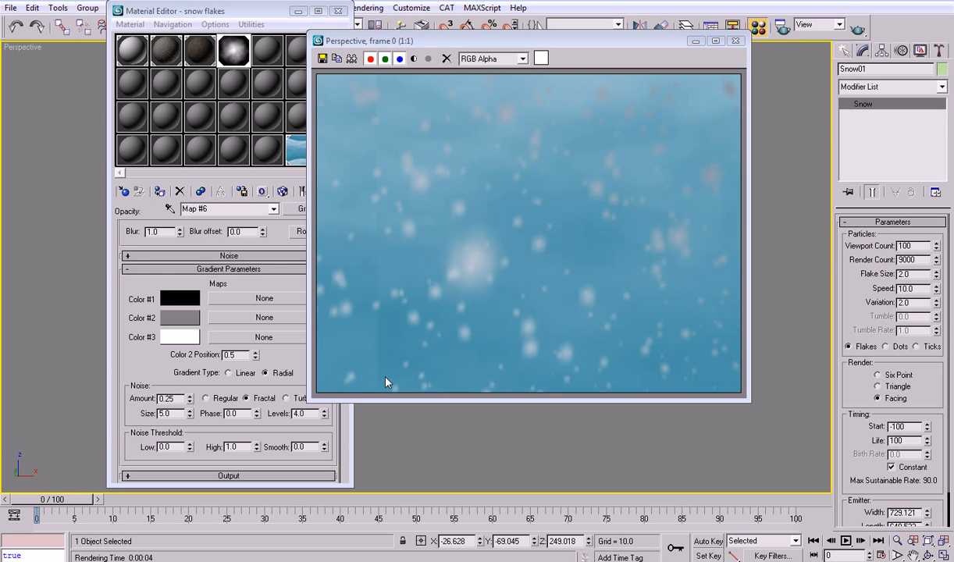
Step: Mirror the blue background gradient map along U, set its U tiling to 2.0, and test-render the sky
left_click_drag(435, 41, 531, 74)
left_click(296, 150)
left_click(297, 151)
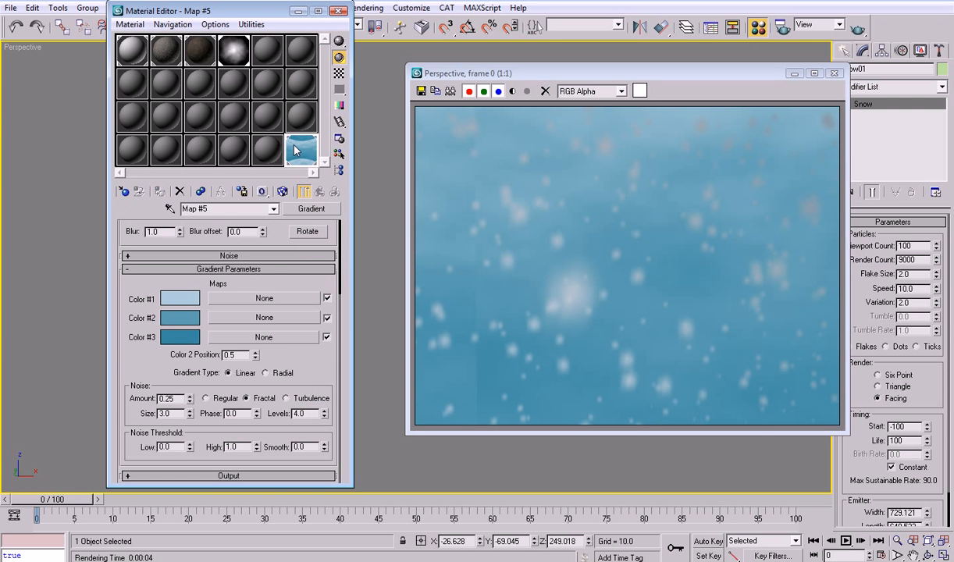
left_click_drag(295, 356, 301, 472)
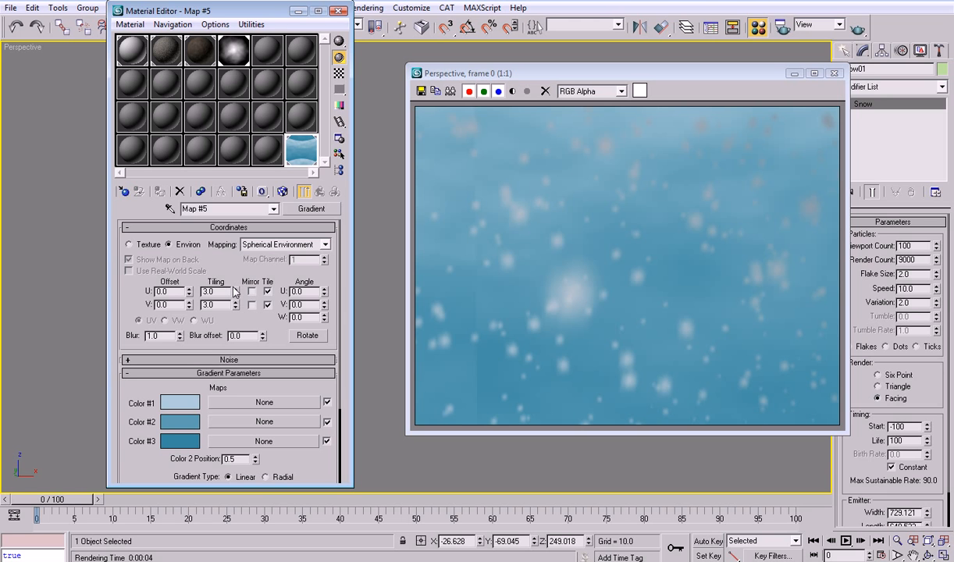
left_click(252, 292)
left_click(859, 29)
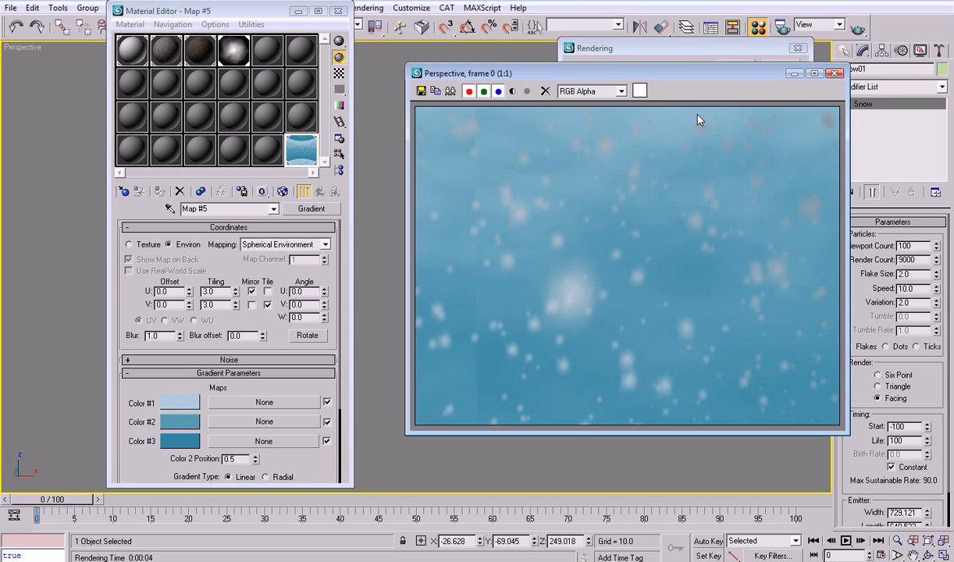
double_click(221, 293)
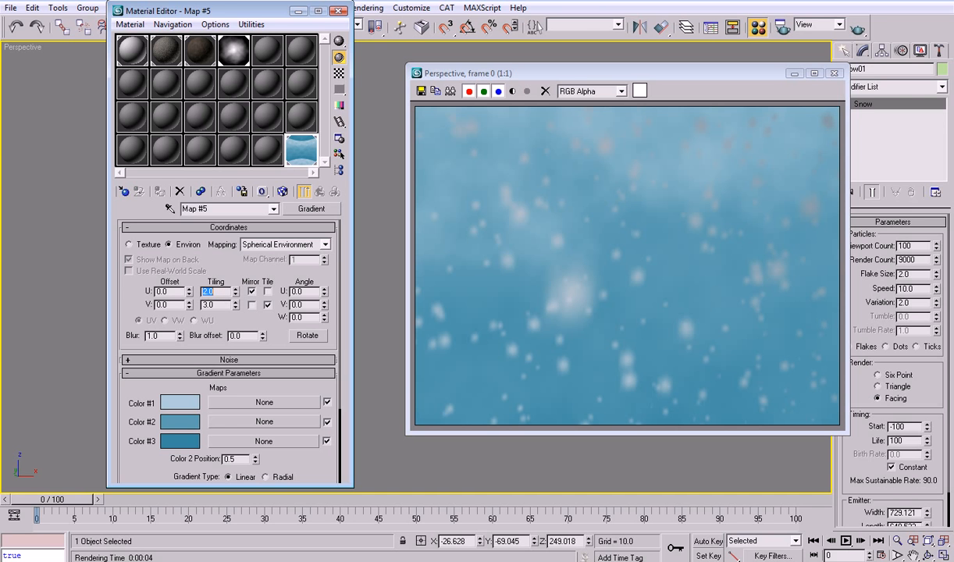
left_click(858, 28)
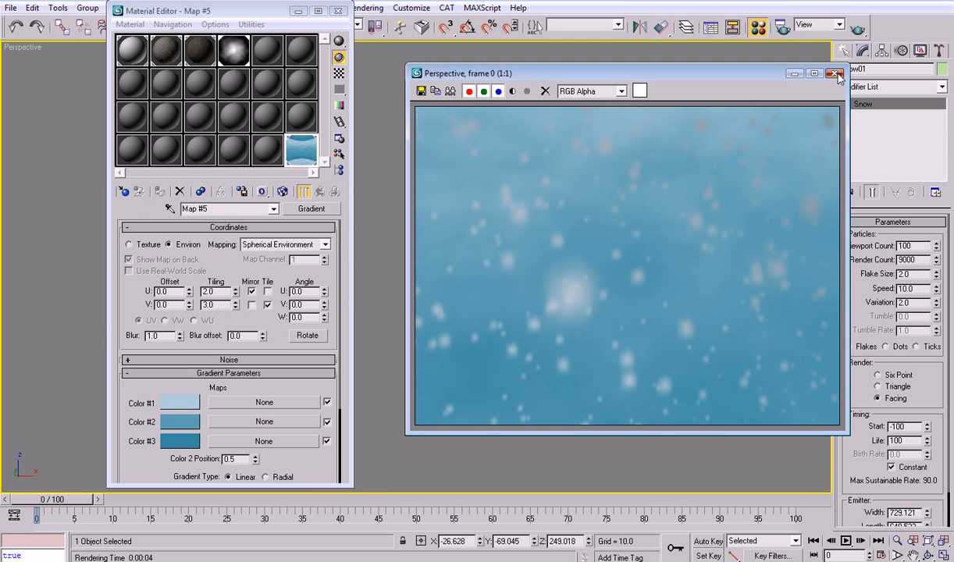
Step: Set the snow flakes material's self-illumination to 75 and test-render the snow
left_click(232, 53)
left_click(305, 190)
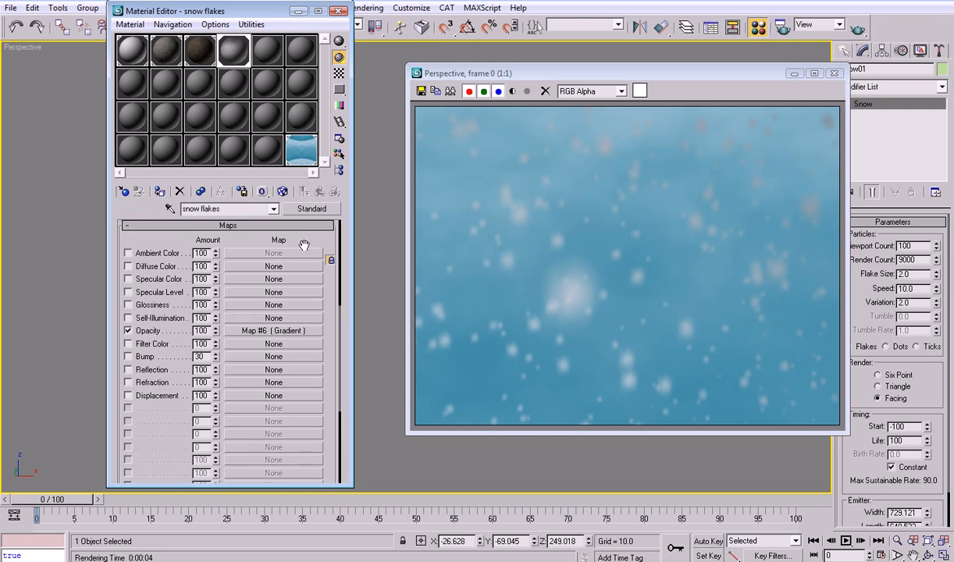
scroll(307, 237, "up", 5)
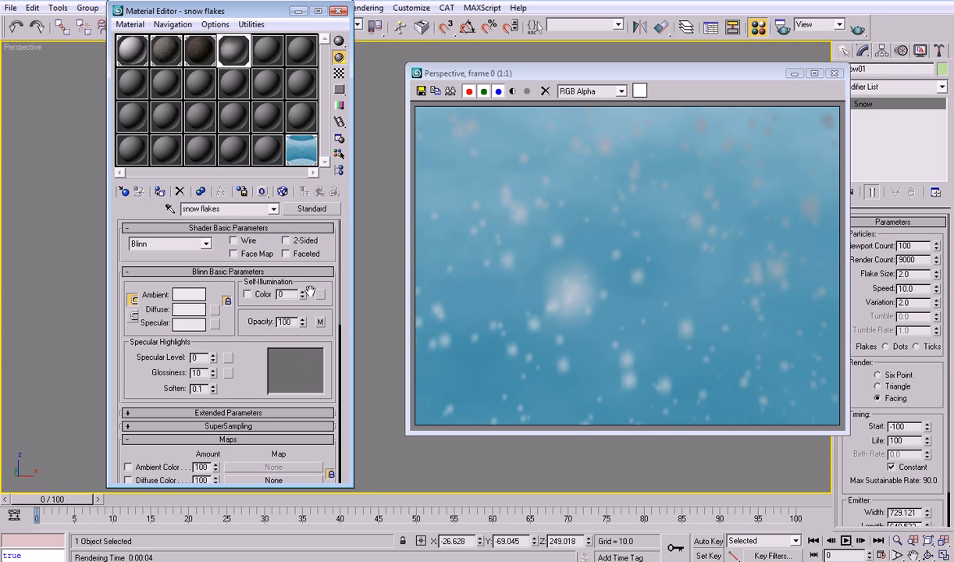
left_click_drag(304, 296, 302, 249)
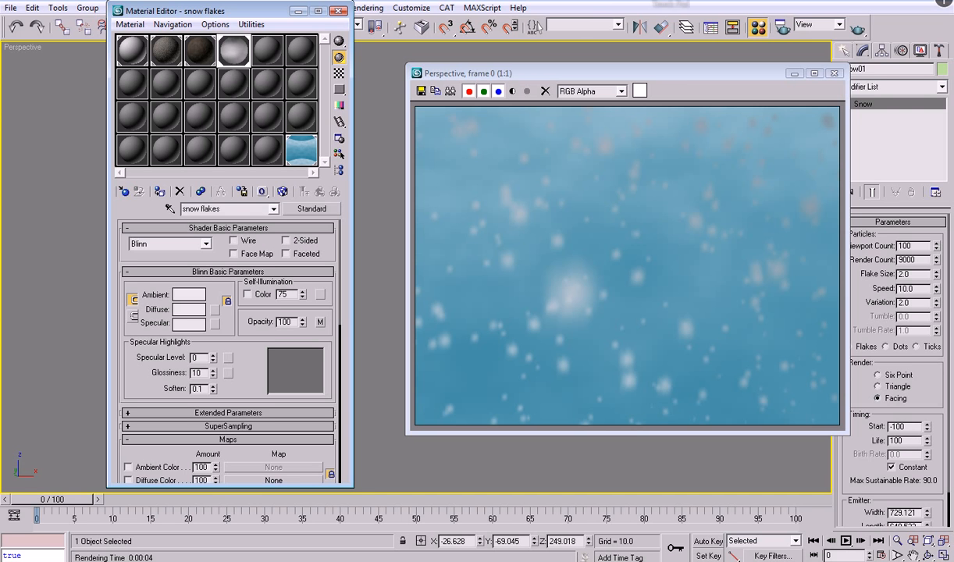
left_click(858, 29)
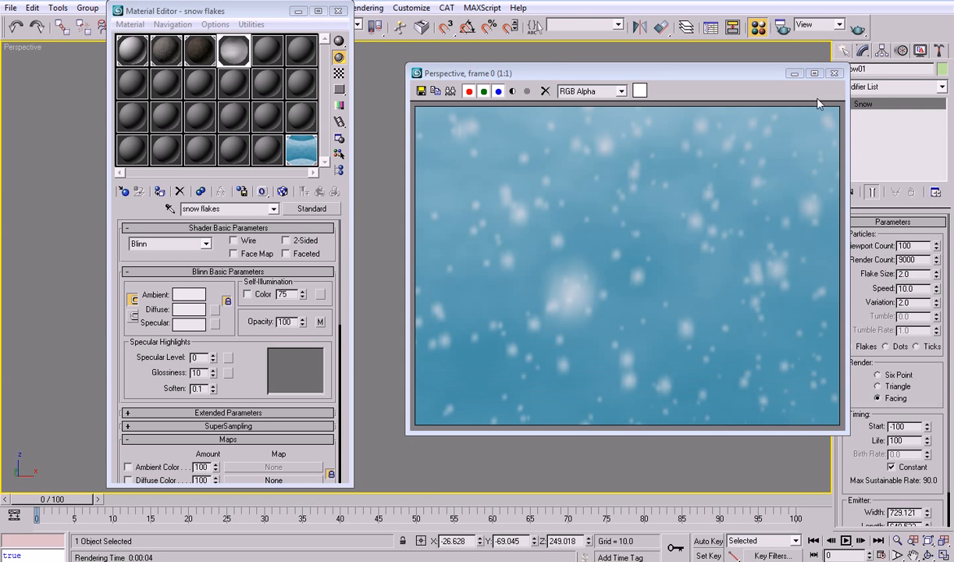
Step: Unhide all landscape objects, return to the Camera01 view, and clear the selection
left_click(835, 74)
right_click(661, 262)
left_click(677, 201)
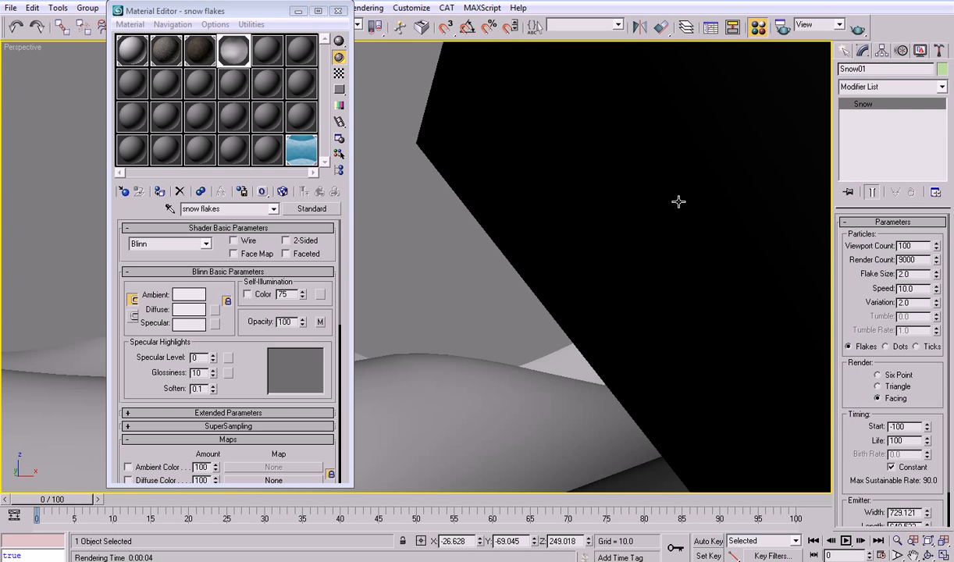
key("c")
left_click(707, 156)
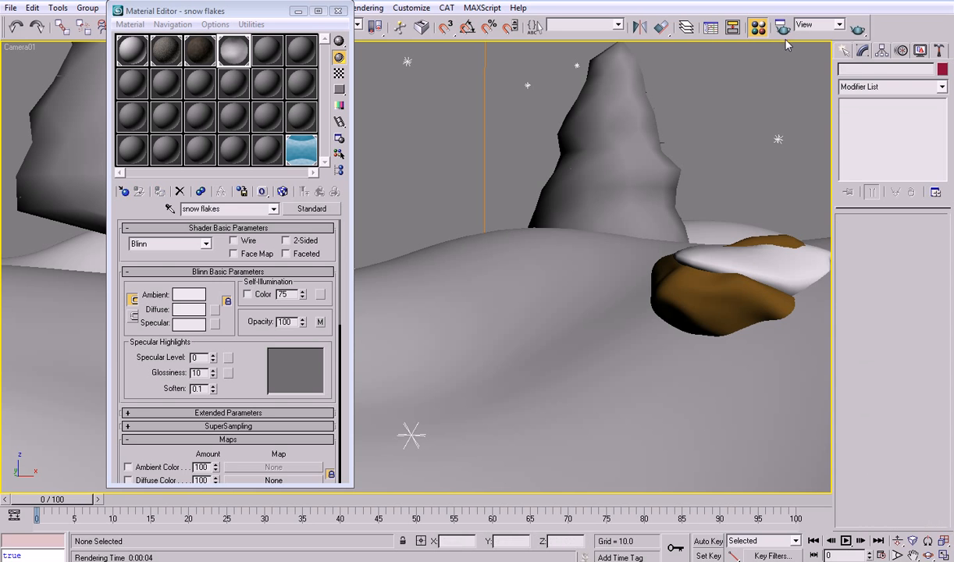
Step: Create a Skylight beside the landscape and raise it to a height of about 257 units above the ground
left_click(845, 51)
left_click(339, 10)
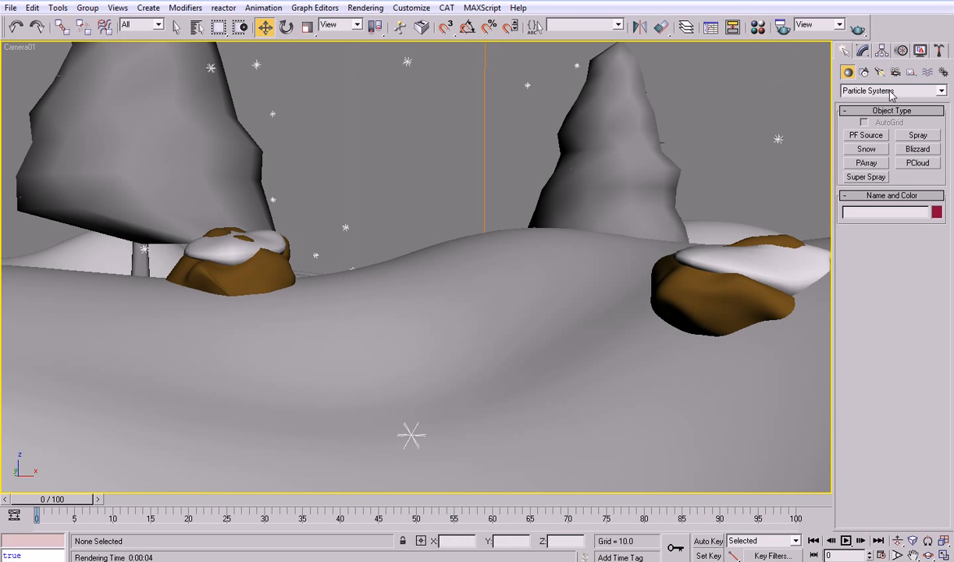
left_click(879, 72)
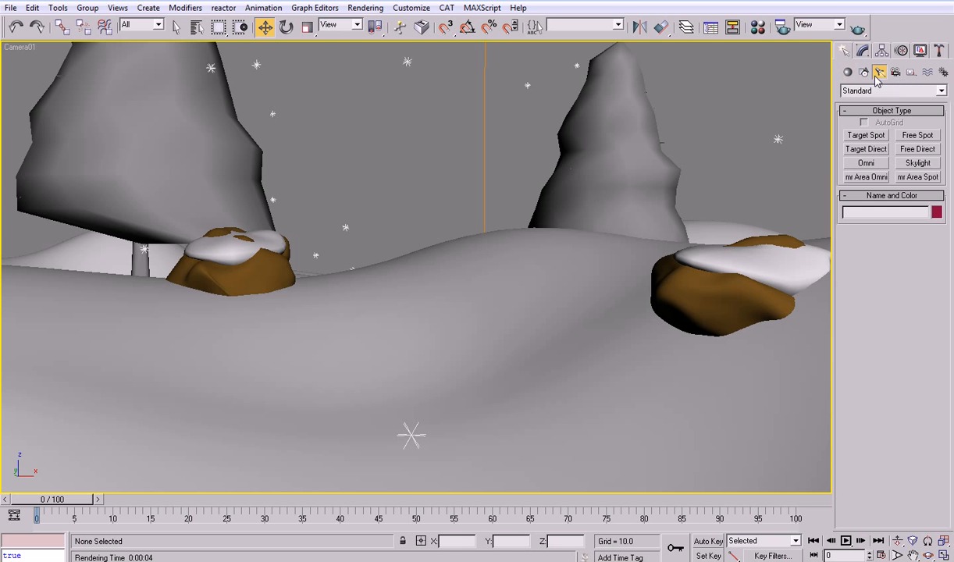
left_click(918, 163)
key("alt+w")
left_click(344, 128)
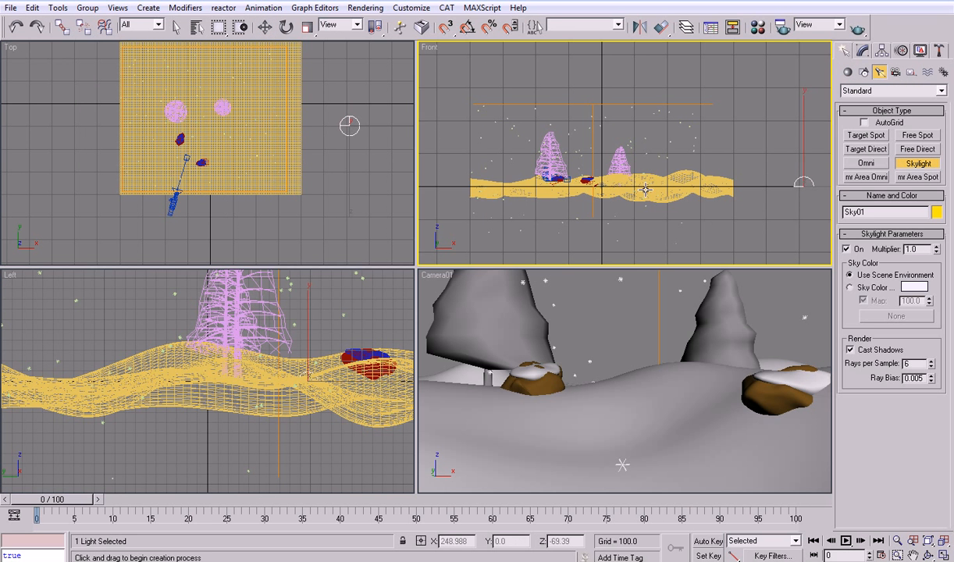
right_click(683, 217)
key("alt+w")
left_click_drag(778, 280, 778, 116)
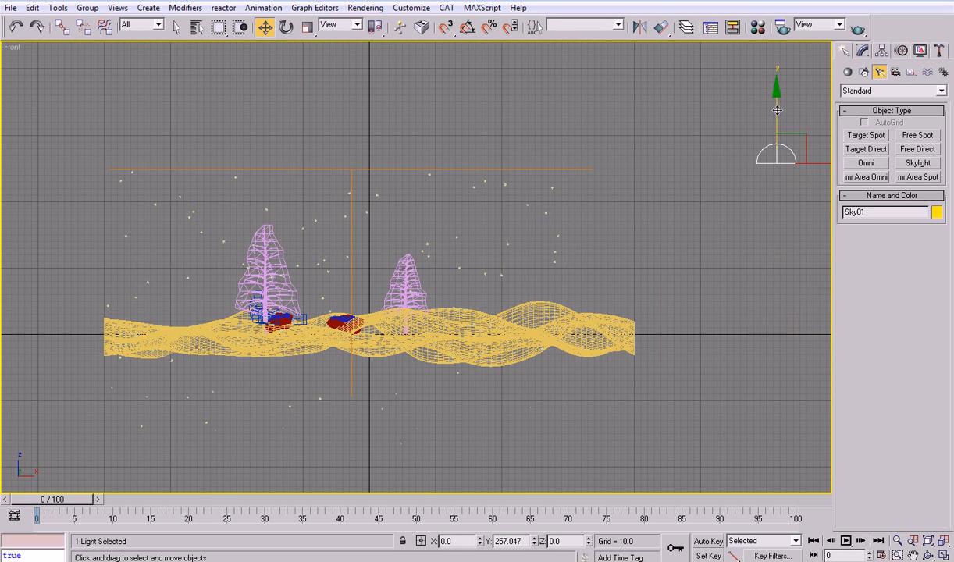
Step: Test-render the full landscape from Camera01 with the skylight's default parameters
left_click(862, 50)
right_click(600, 403)
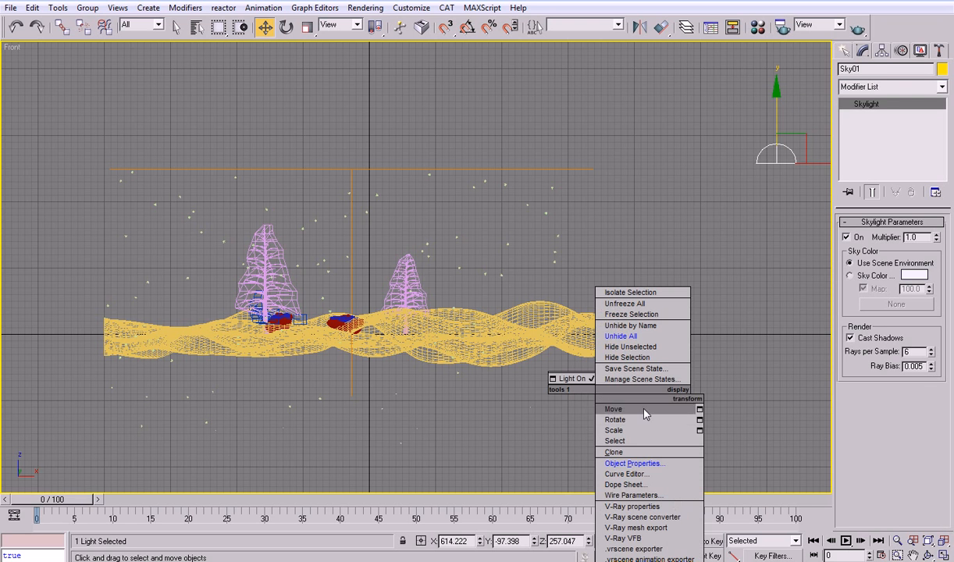
key("alt+w")
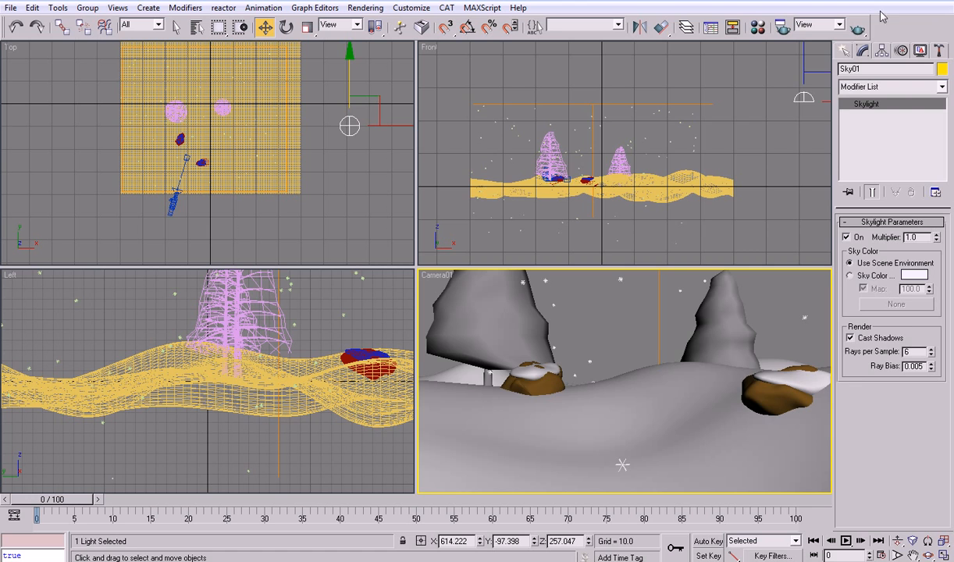
left_click(857, 29)
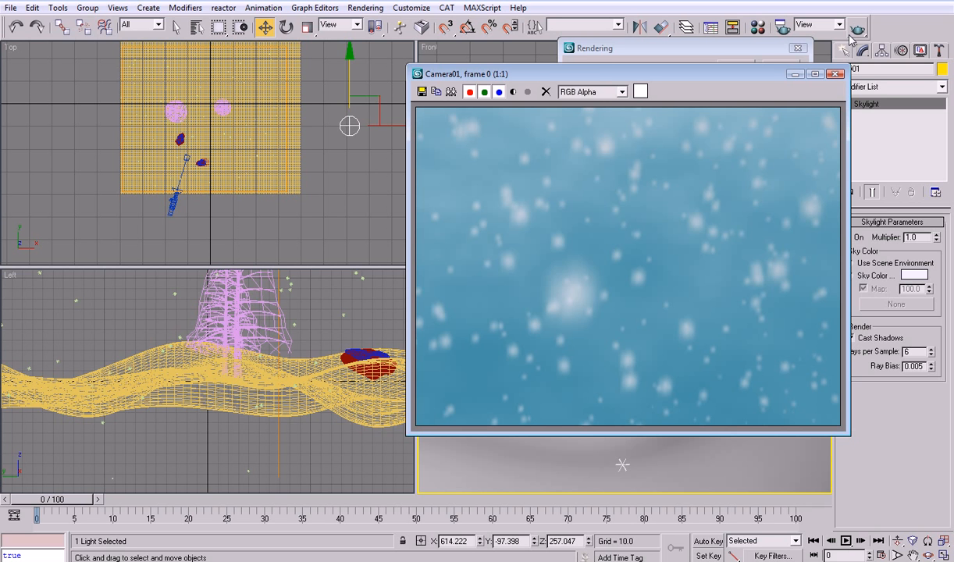
left_click_drag(574, 75, 413, 87)
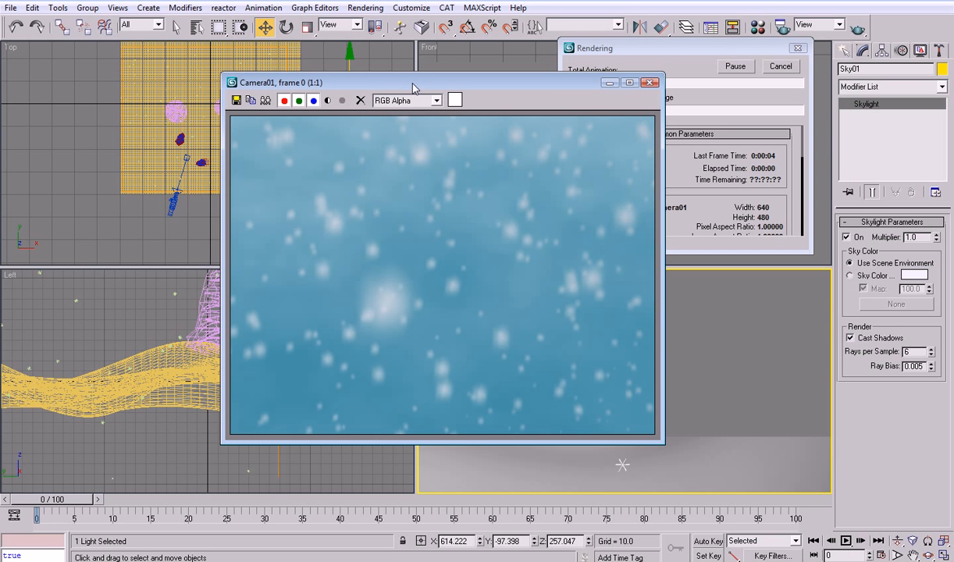